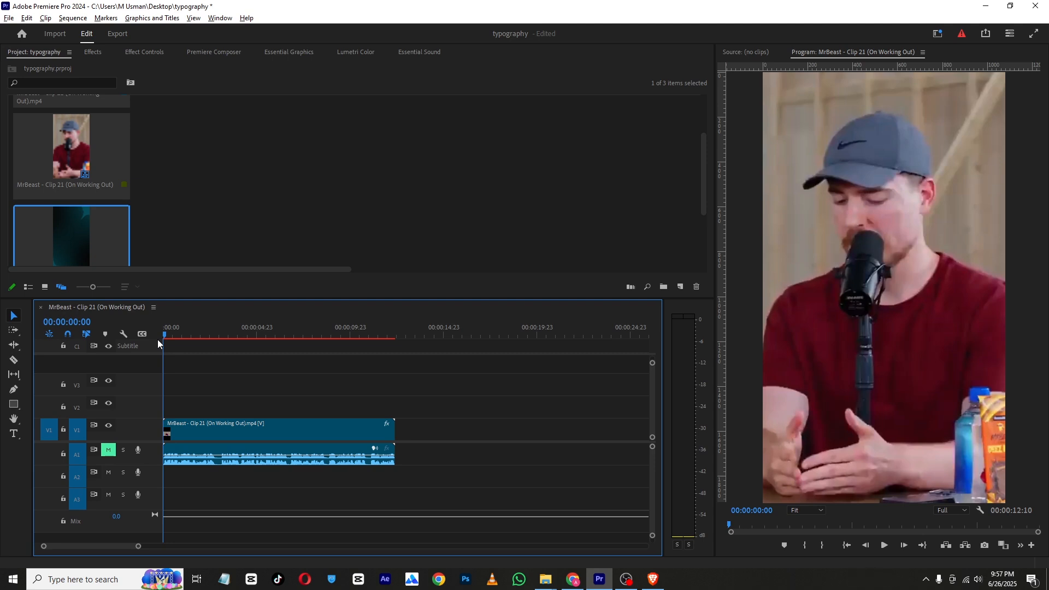
# Add a text title over the video reading "mr beast", correcting the typo in it
pyautogui.moveTo(159, 335)
pyautogui.mouseDown()
pyautogui.moveTo(203, 333)
pyautogui.moveTo(141, 334)
pyautogui.moveTo(208, 330)
pyautogui.moveTo(195, 346)
pyautogui.moveTo(153, 349)
pyautogui.mouseUp()
pyautogui.click(15, 434)
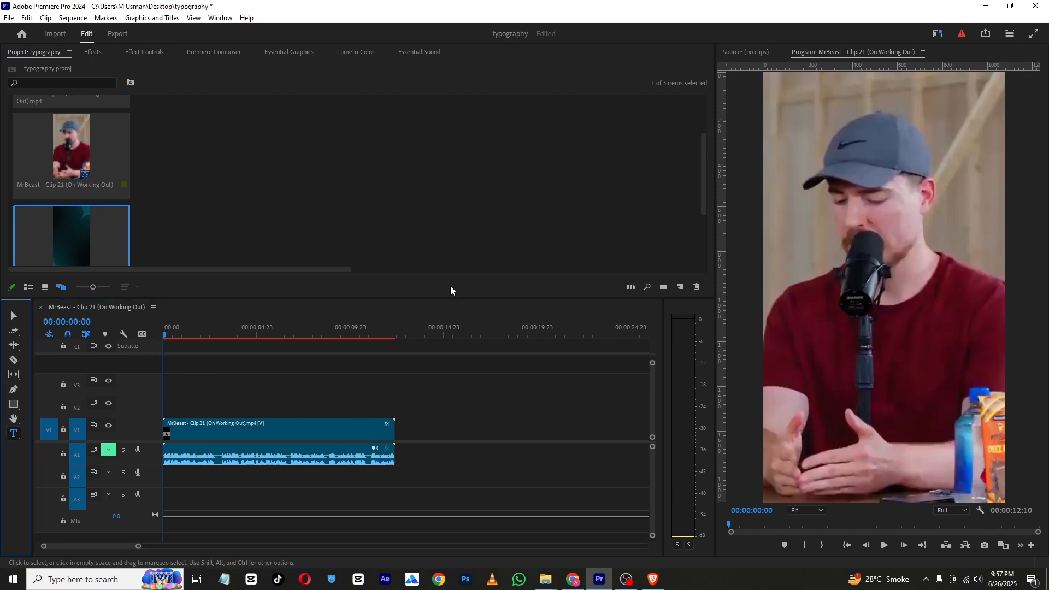
pyautogui.click(836, 219)
pyautogui.write('mr')
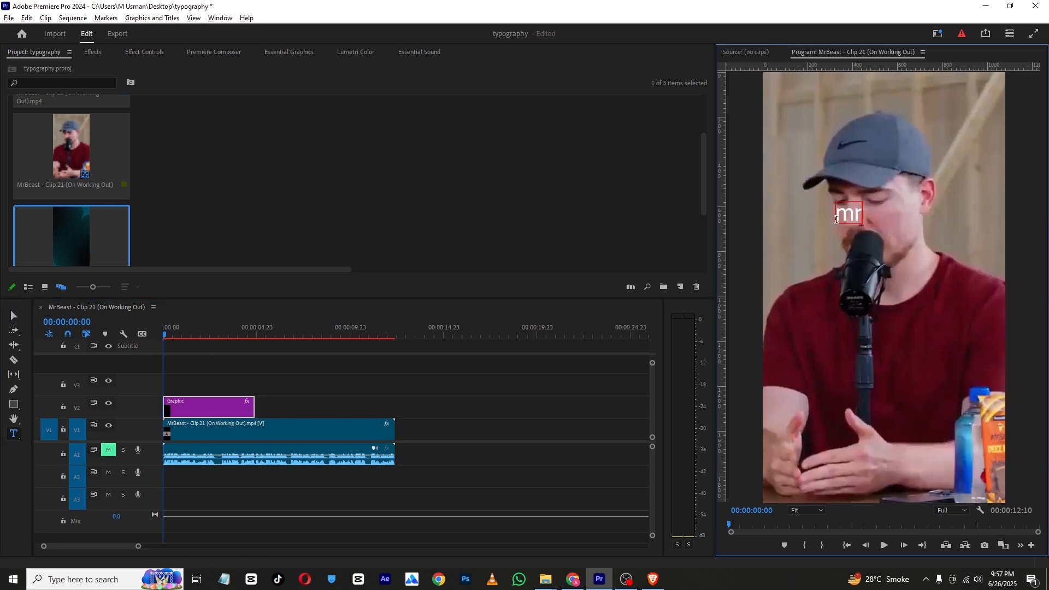
pyautogui.write(' b4east')
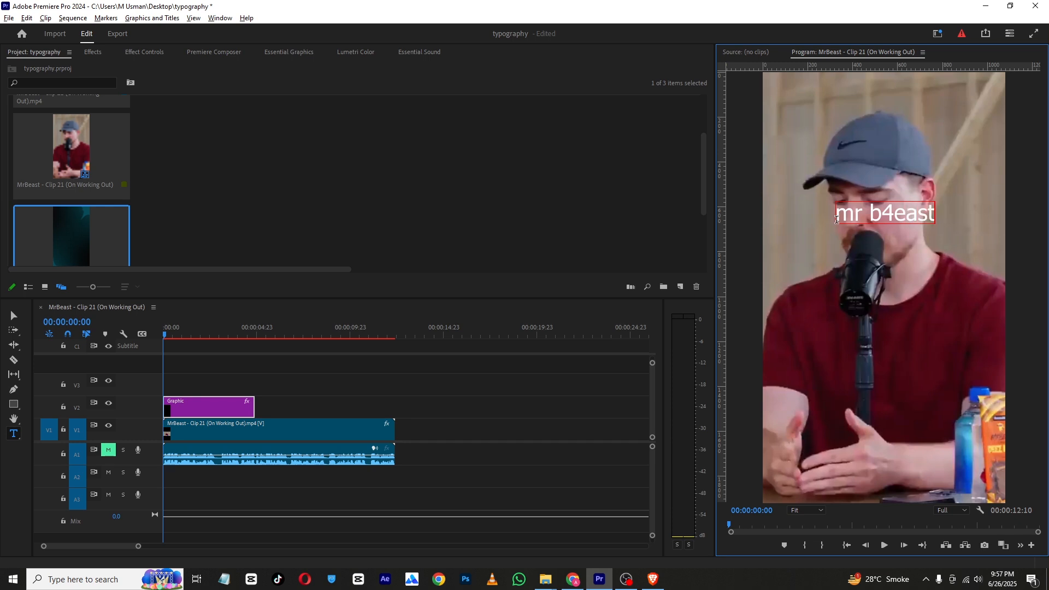
pyautogui.click(892, 211)
pyautogui.press('BackSpace')
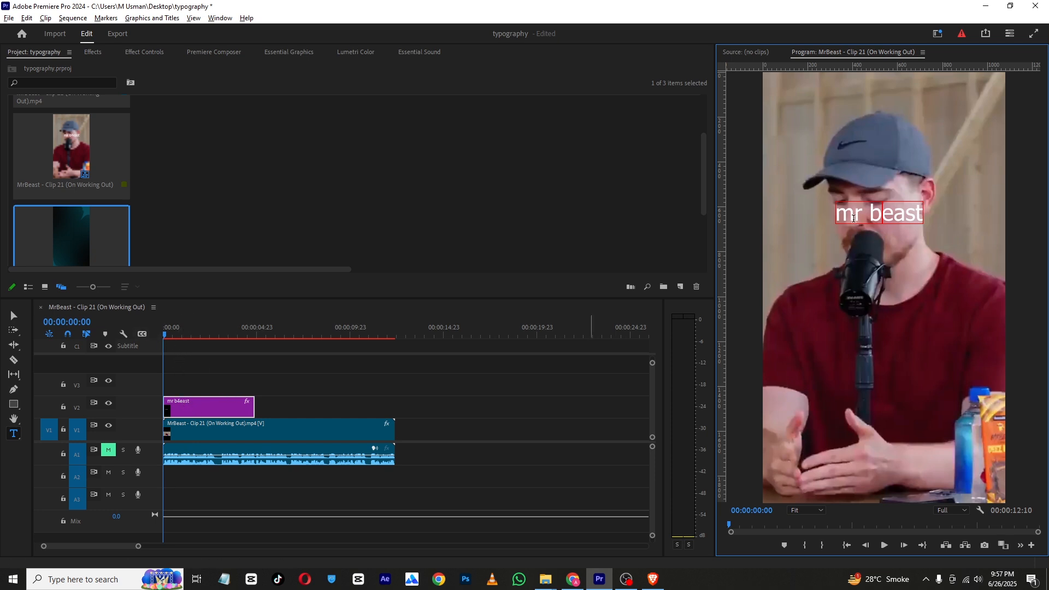
# Set the title's font to Akira Expanded Super Bold at size 96
pyautogui.hotkey('ctrl', 'a')
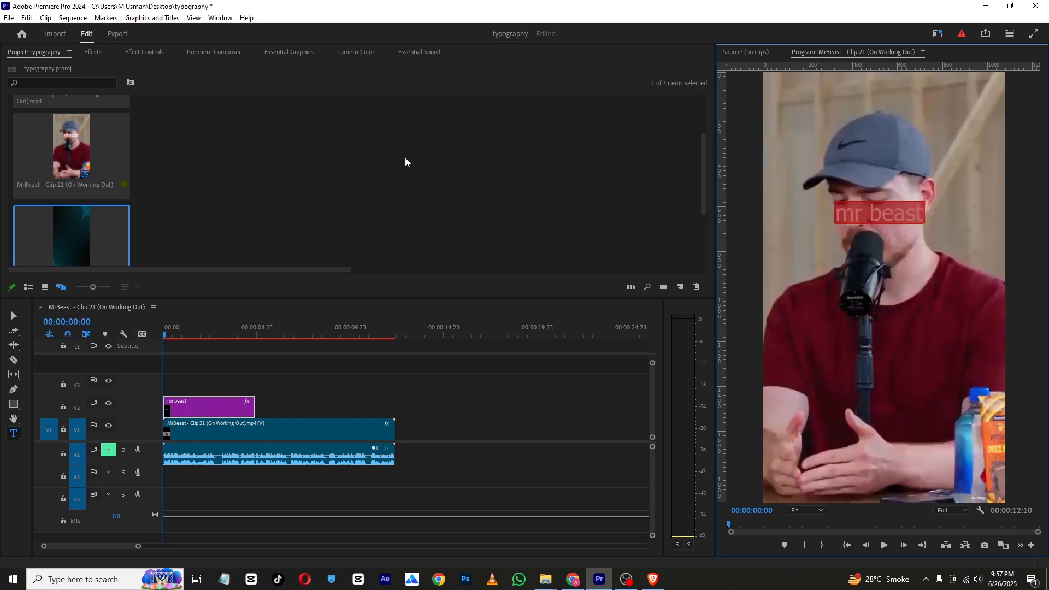
pyautogui.click(289, 53)
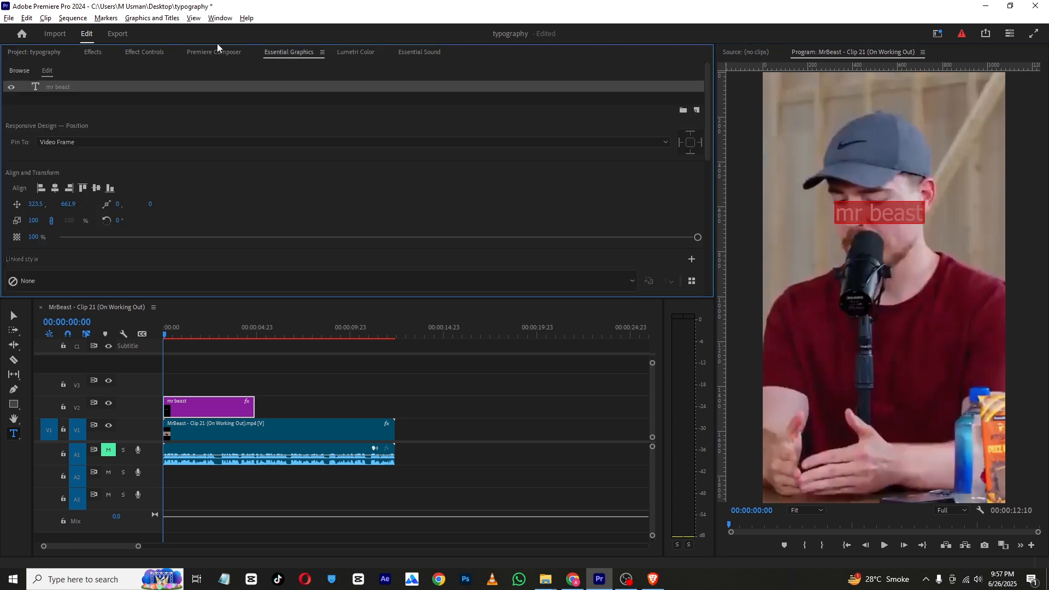
pyautogui.click(218, 18)
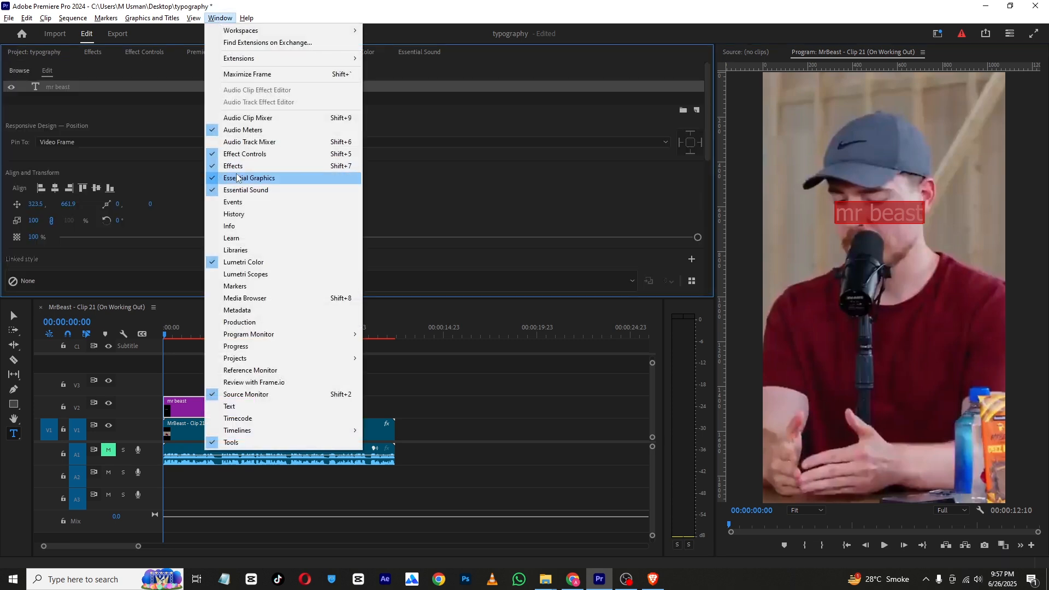
pyautogui.click(474, 54)
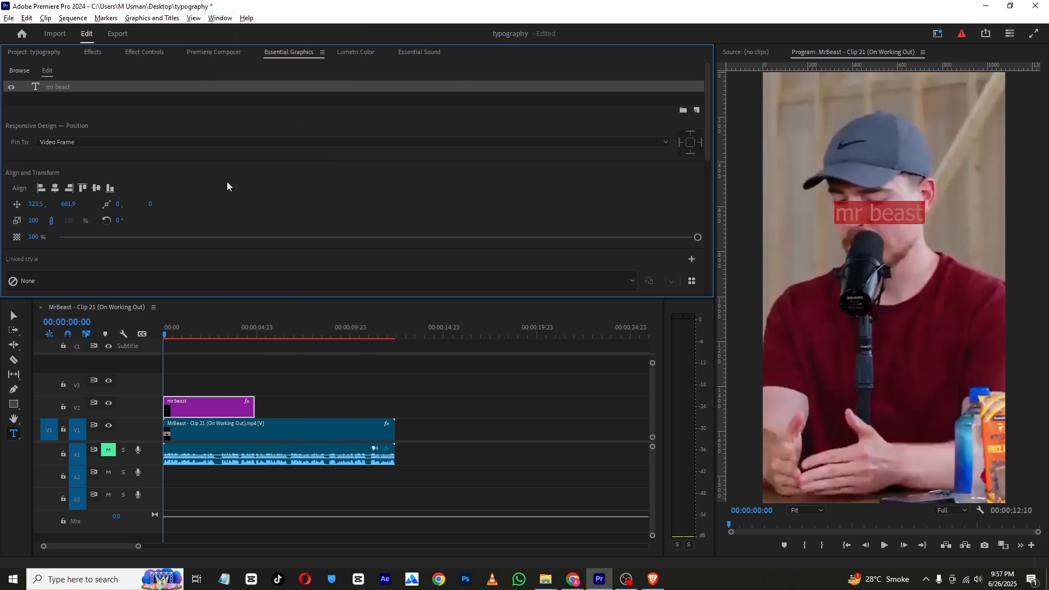
pyautogui.scroll(-2, 199, 173)
pyautogui.scroll(-4, 197, 173)
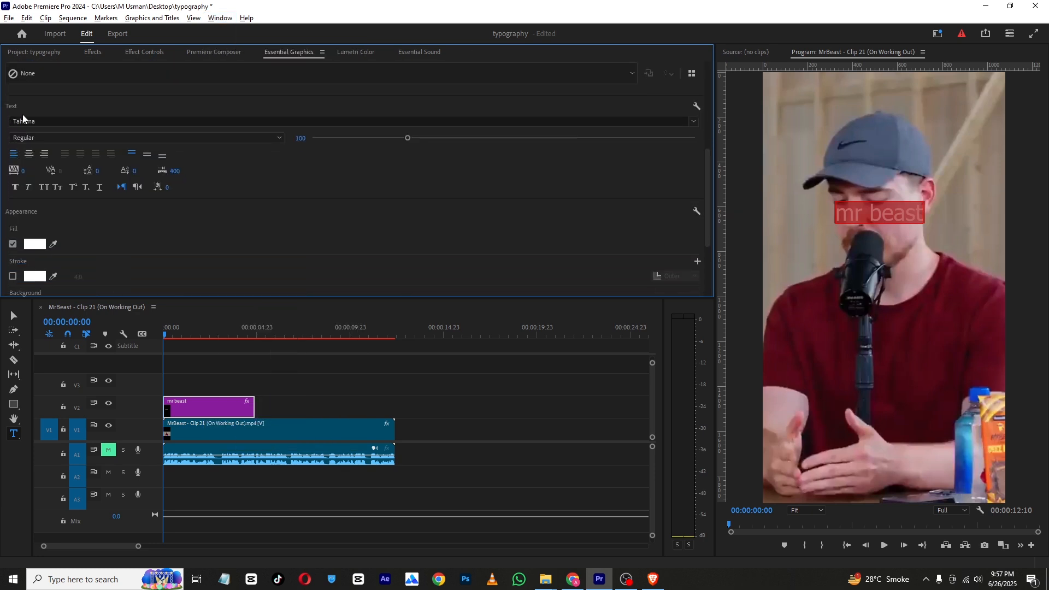
pyautogui.click(26, 120)
pyautogui.moveTo(214, 300); pyautogui.dragTo(209, 137)
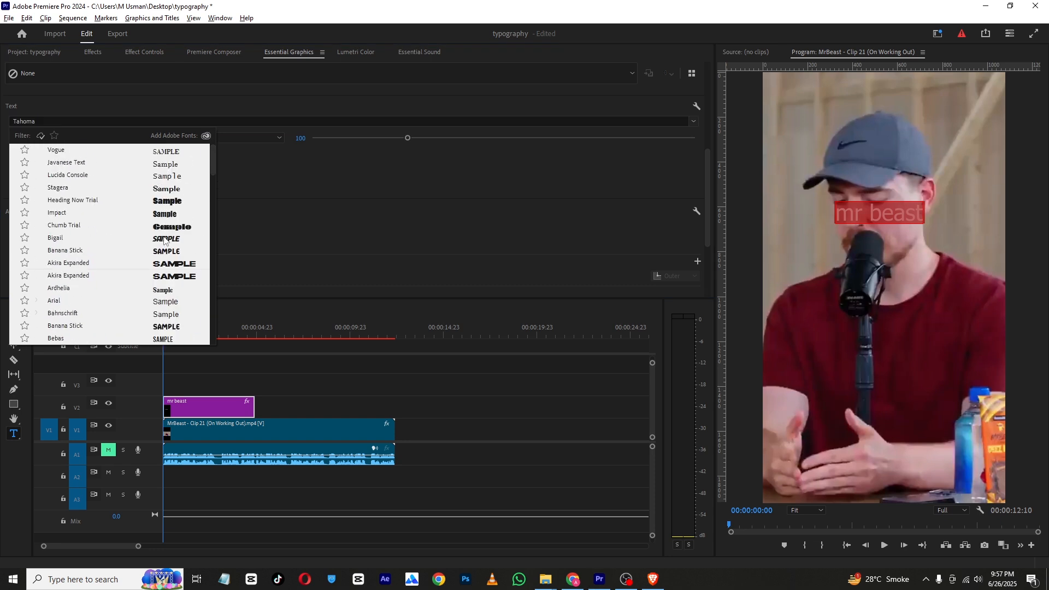
pyautogui.click(166, 276)
pyautogui.moveTo(411, 140); pyautogui.dragTo(403, 140)
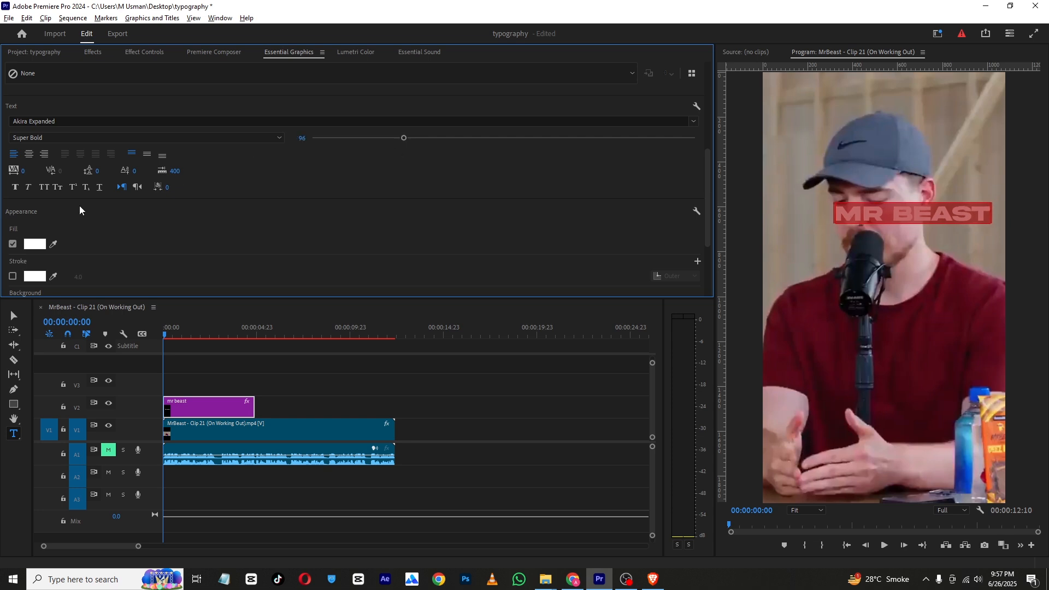
# Add a black outer stroke of 4.0 to the title text
pyautogui.scroll(-3, 79, 212)
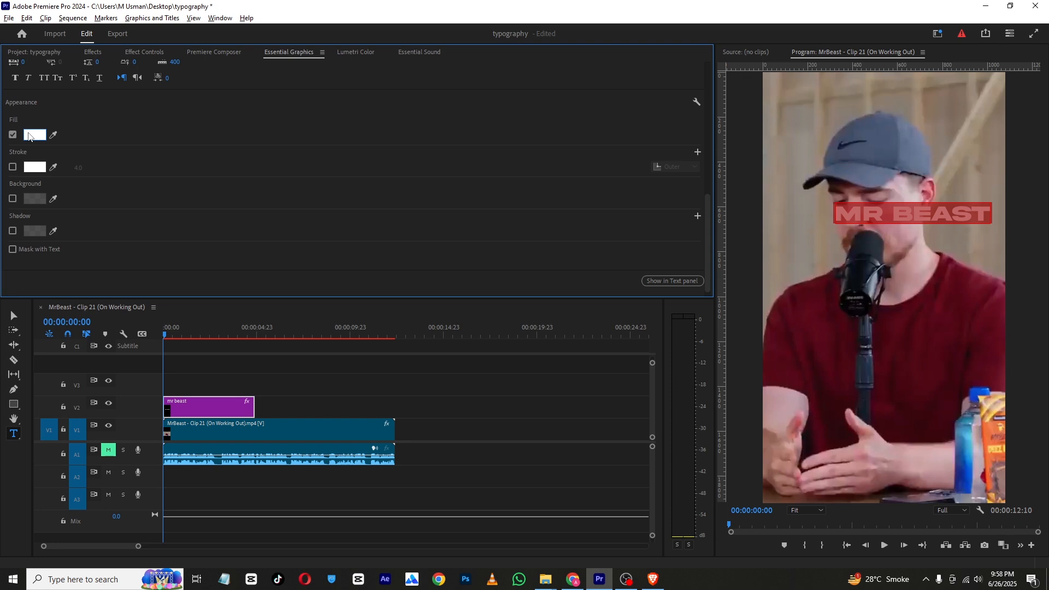
pyautogui.click(13, 168)
pyautogui.click(34, 166)
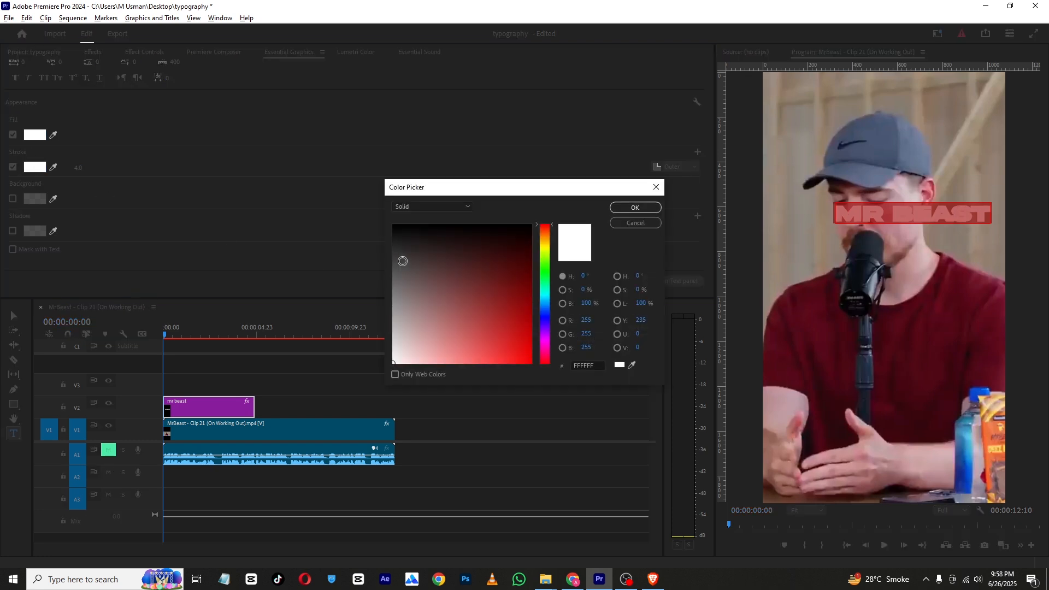
pyautogui.click(636, 208)
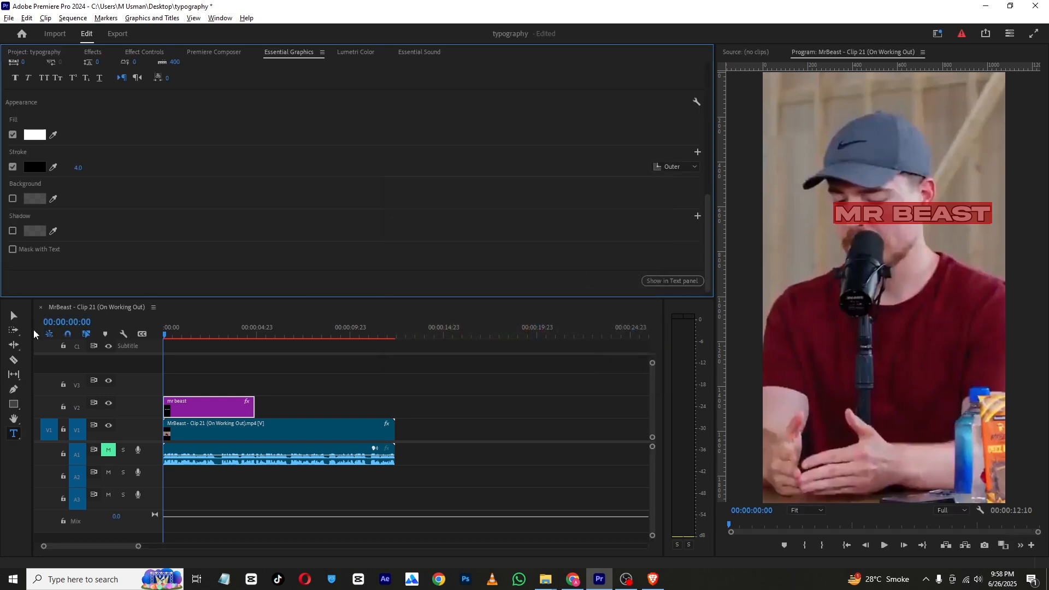
pyautogui.click(193, 364)
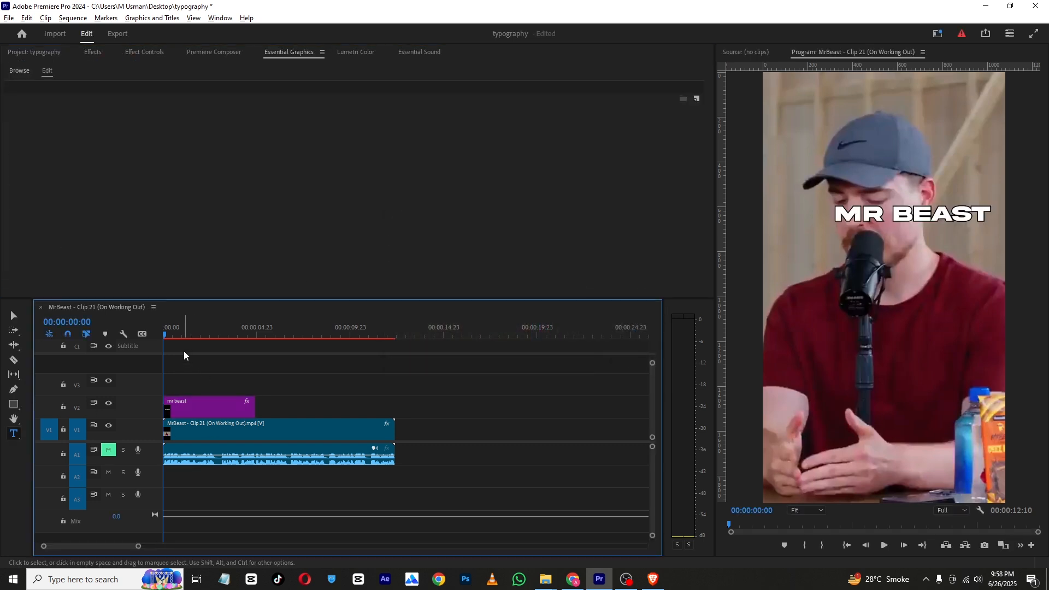
# Turn off the stroke on the title text
pyautogui.moveTo(173, 328); pyautogui.dragTo(156, 330)
pyautogui.click(184, 411)
pyautogui.click(75, 88)
pyautogui.scroll(-10, 18, 196)
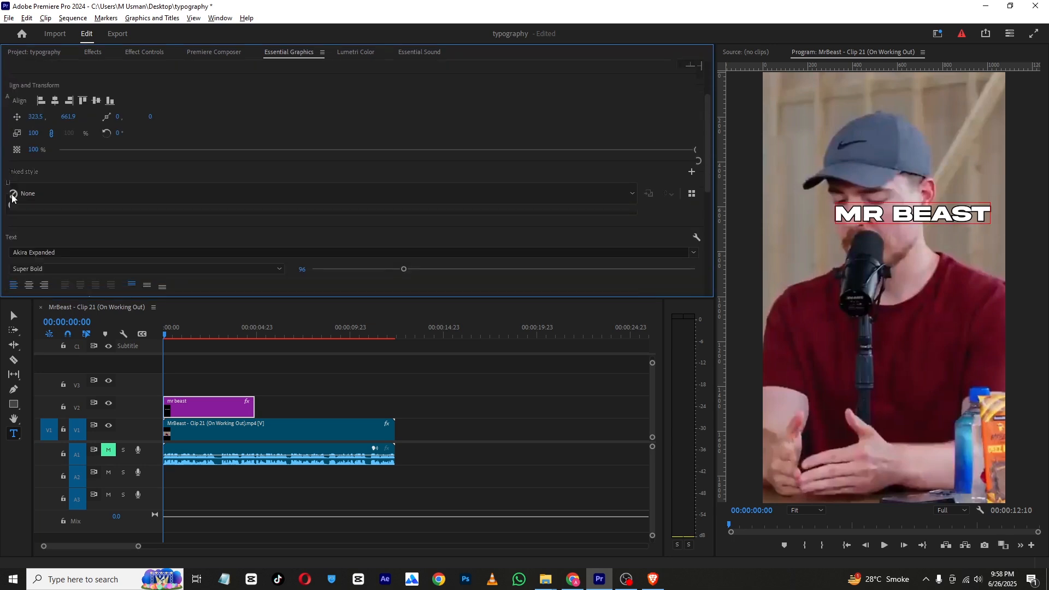
pyautogui.click(13, 200)
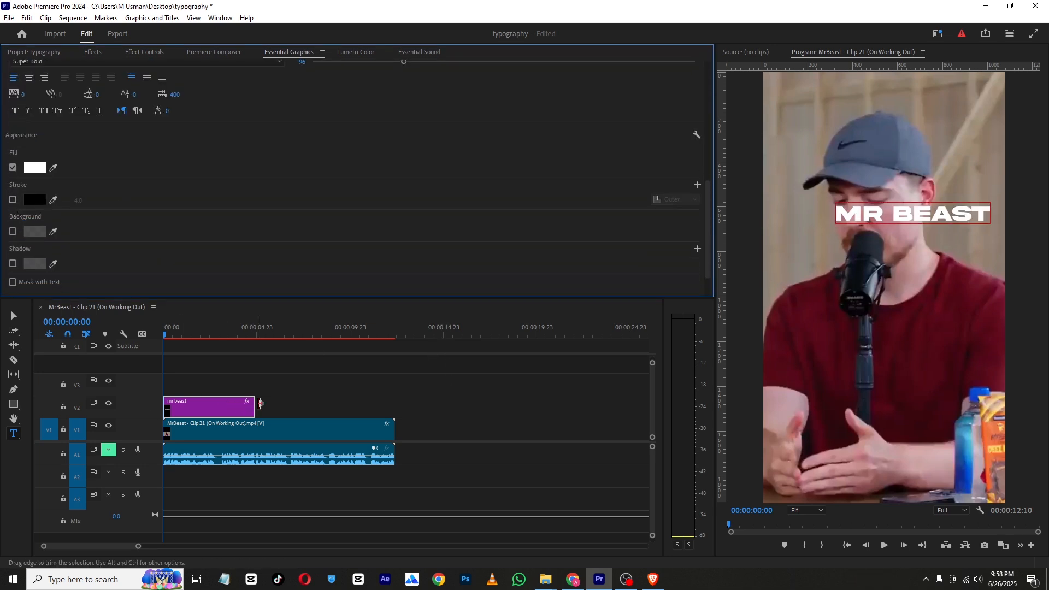
# Trim the title clip's end so it lasts about one second
pyautogui.click(163, 333)
pyautogui.moveTo(163, 332); pyautogui.dragTo(162, 336)
pyautogui.moveTo(259, 406); pyautogui.dragTo(181, 407)
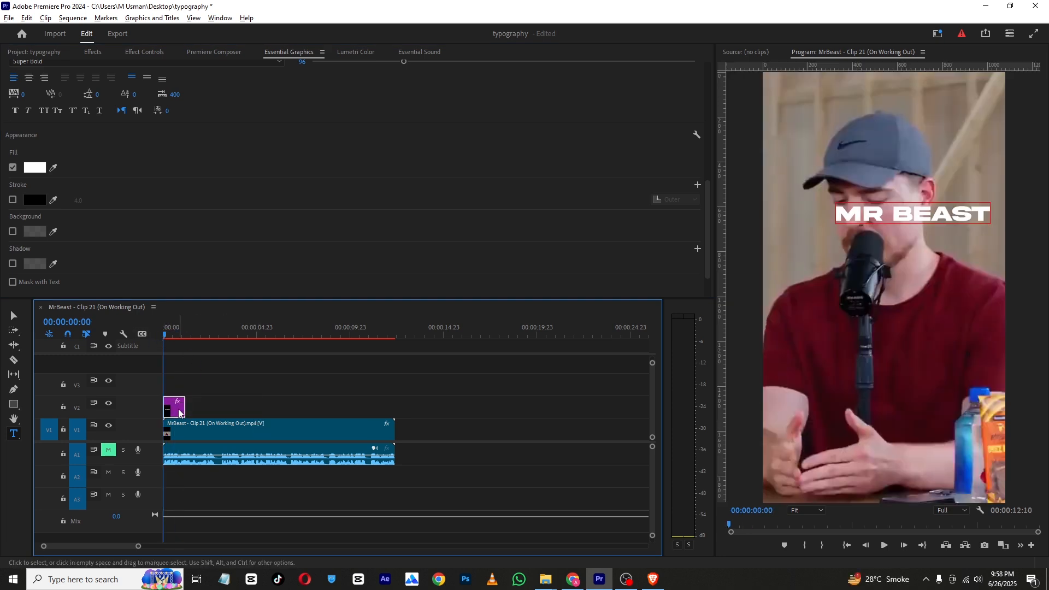
# Duplicate the title clip onto the track above it
pyautogui.moveTo(179, 413); pyautogui.dragTo(173, 384)
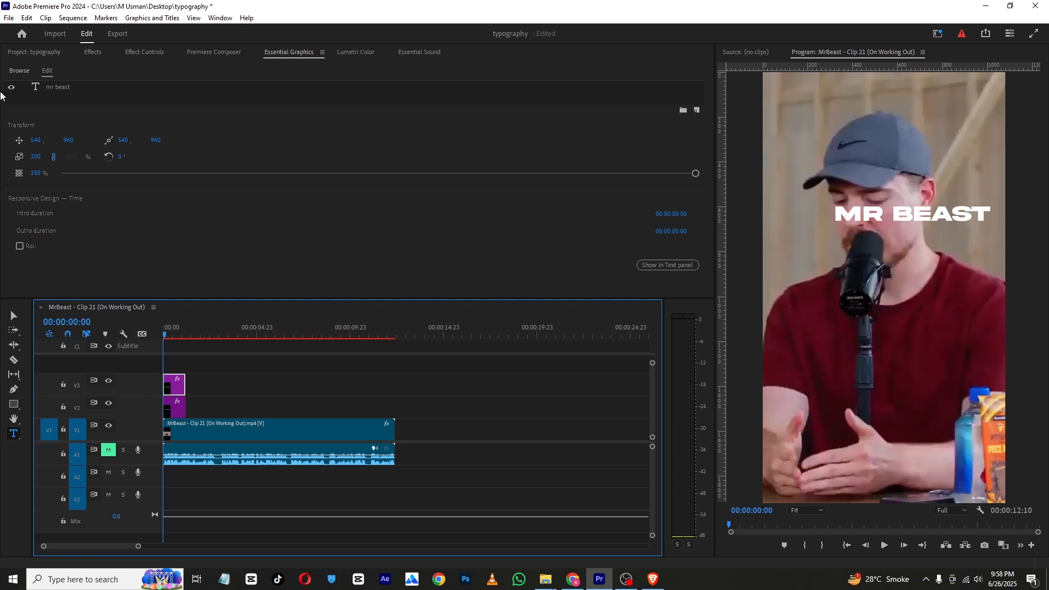
pyautogui.click(143, 53)
pyautogui.moveTo(252, 110); pyautogui.dragTo(642, 110)
# Move the titles lower in the frame, placing the copy at vertical position 1670
pyautogui.click(176, 407)
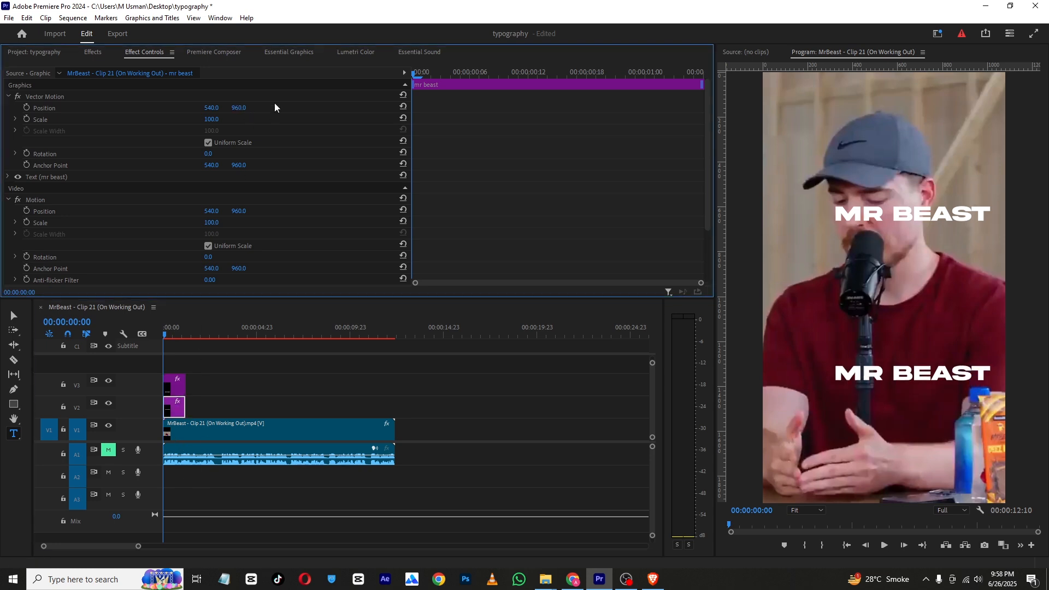
pyautogui.moveTo(239, 108); pyautogui.dragTo(543, 108)
pyautogui.moveTo(226, 113); pyautogui.dragTo(269, 429)
pyautogui.click(175, 392)
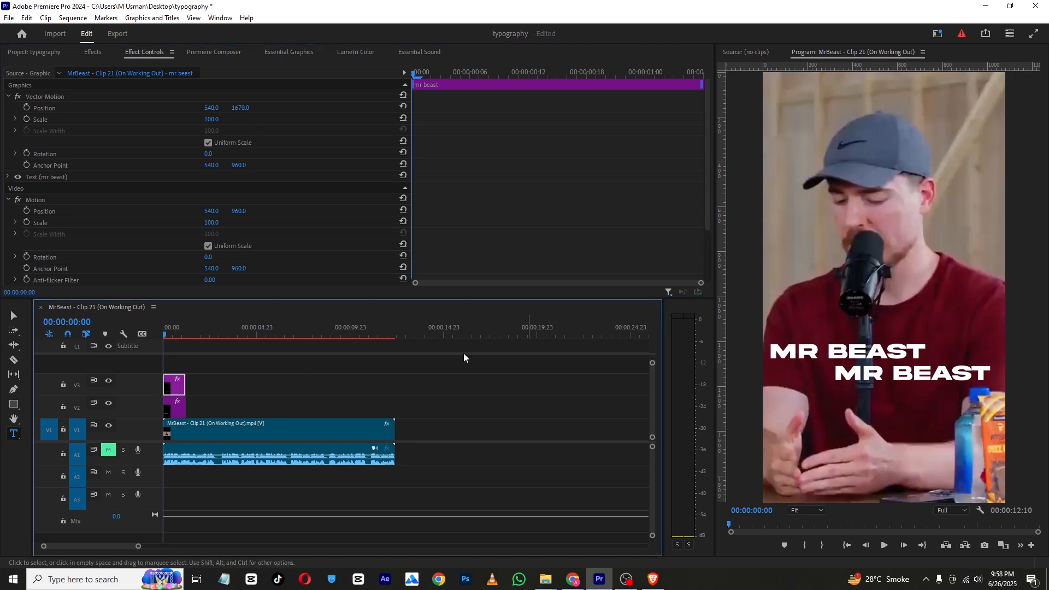
# Change the copied title's text to "is a"
pyautogui.doubleClick(886, 374)
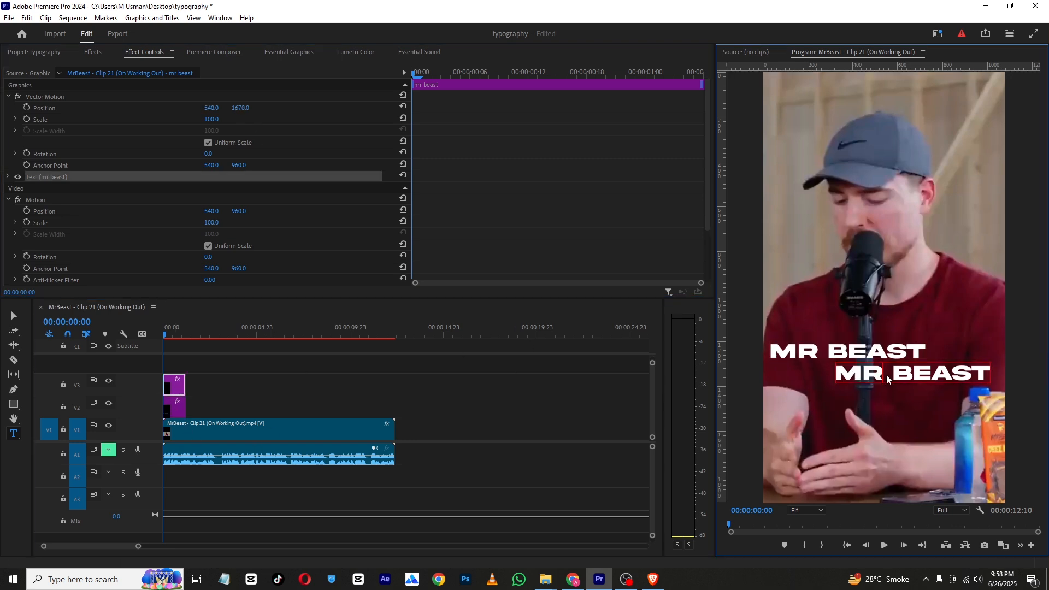
pyautogui.tripleClick(886, 375)
pyautogui.write('is')
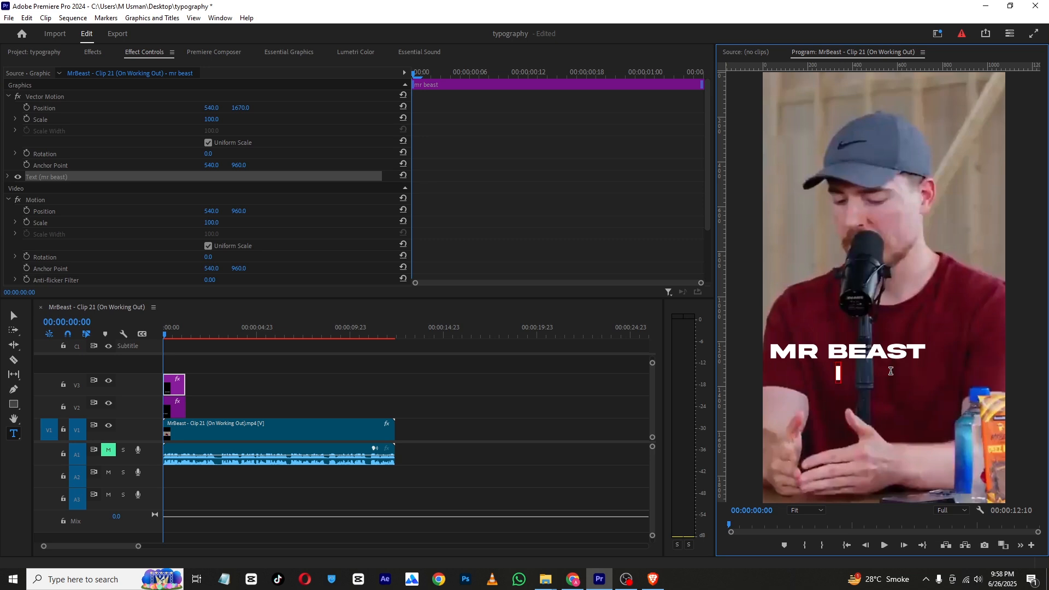
pyautogui.write(' a')
pyautogui.click(187, 364)
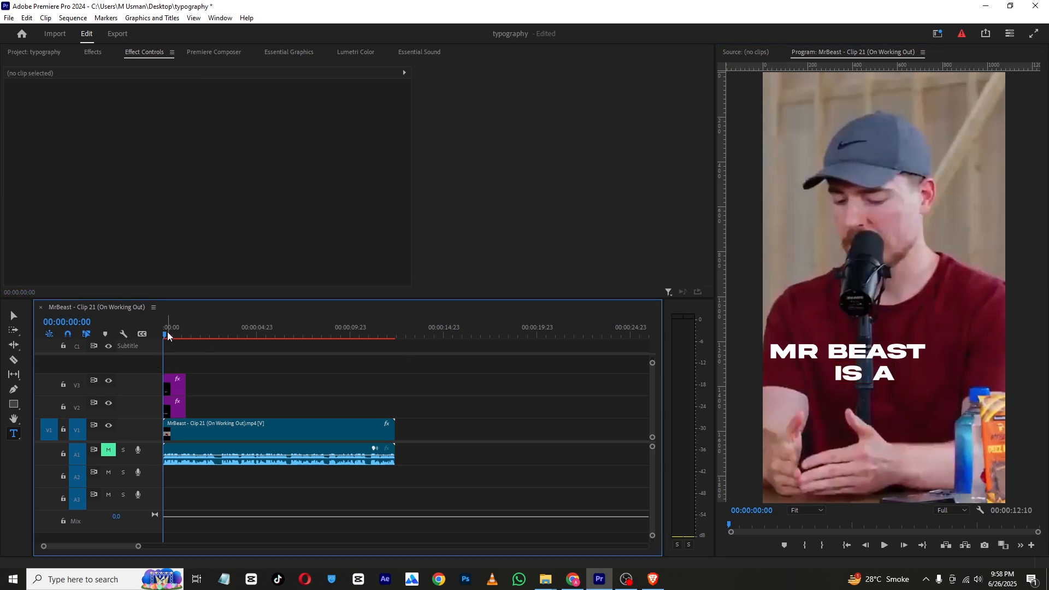
# Duplicate the "is a" clip onto a new track above and set its vertical position to 1836
pyautogui.click(179, 386)
pyautogui.keyDown('alt'); pyautogui.moveTo(178, 384); pyautogui.dragTo(175, 366); pyautogui.keyUp('alt')
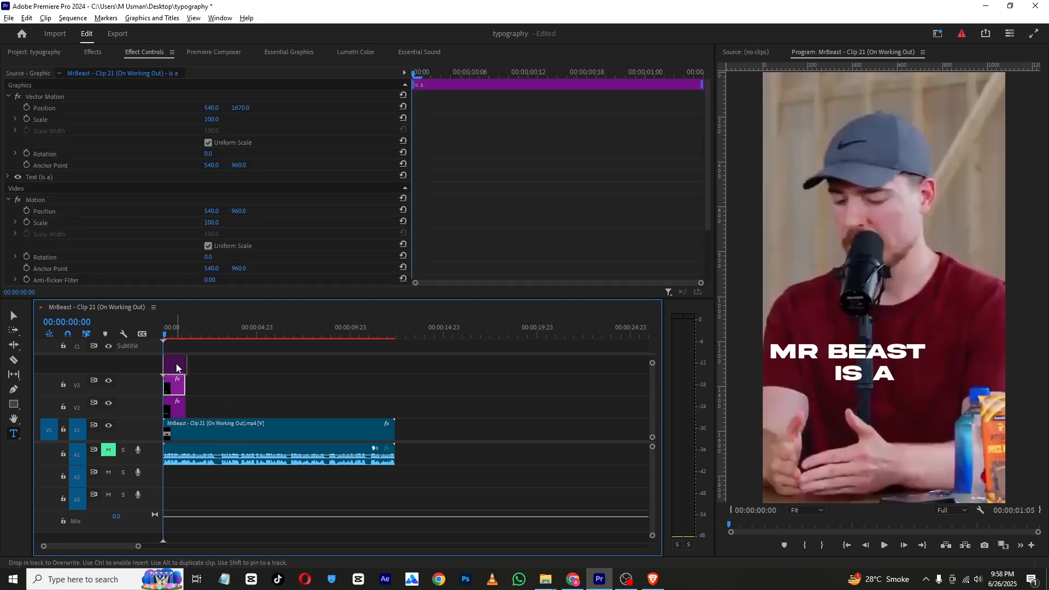
pyautogui.click(174, 370)
pyautogui.moveTo(245, 106); pyautogui.dragTo(334, 107)
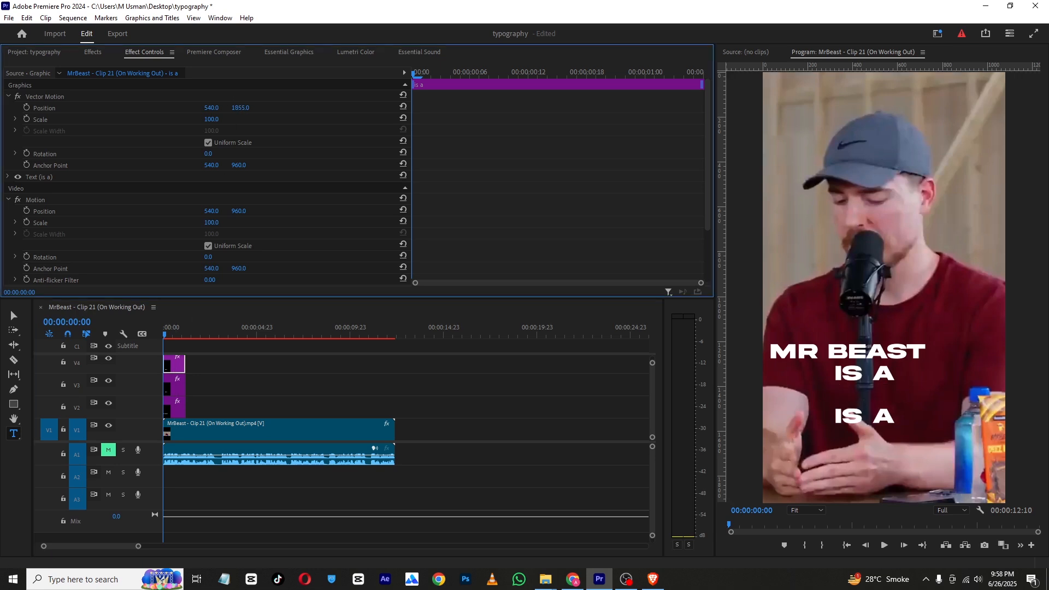
# Change the new copy's text to "famous"
pyautogui.doubleClick(877, 407)
pyautogui.tripleClick(877, 408)
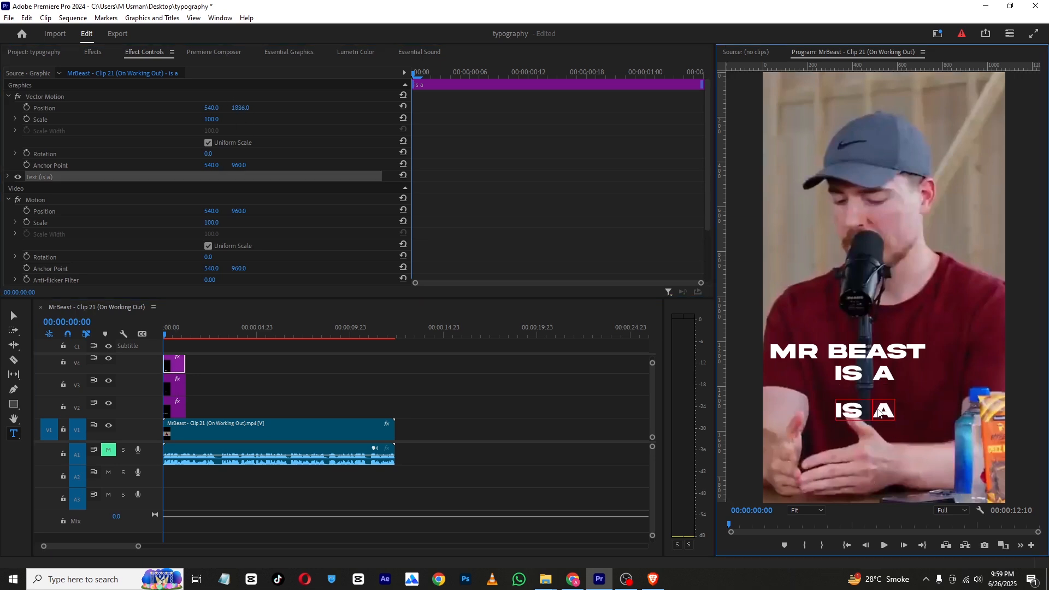
pyautogui.write('famous')
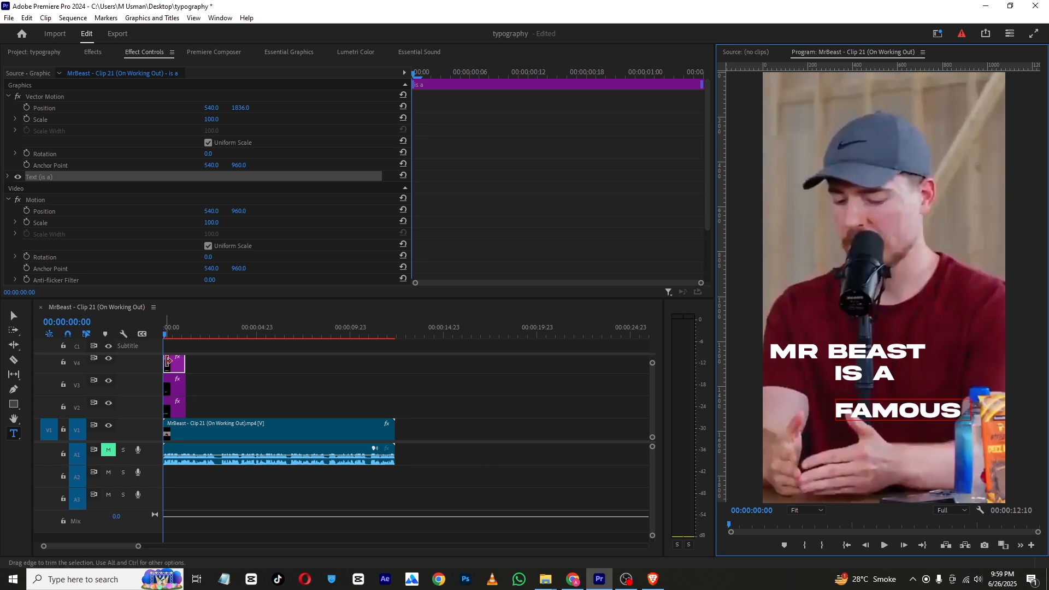
# Duplicate the "famous" clip onto a new track above and set its vertical position to 2002
pyautogui.click(176, 372)
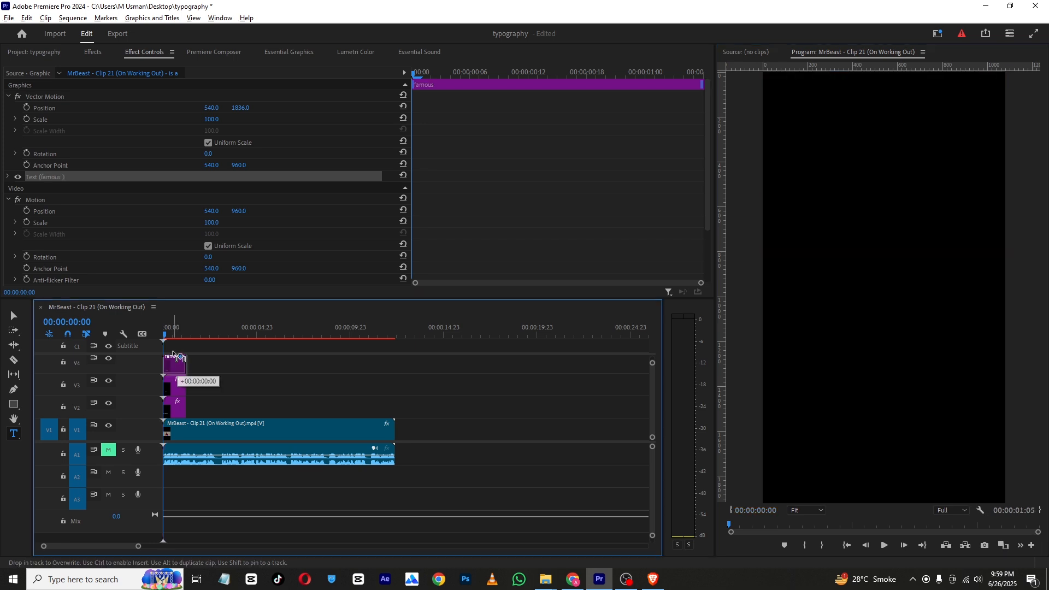
pyautogui.moveTo(203, 299); pyautogui.dragTo(203, 260)
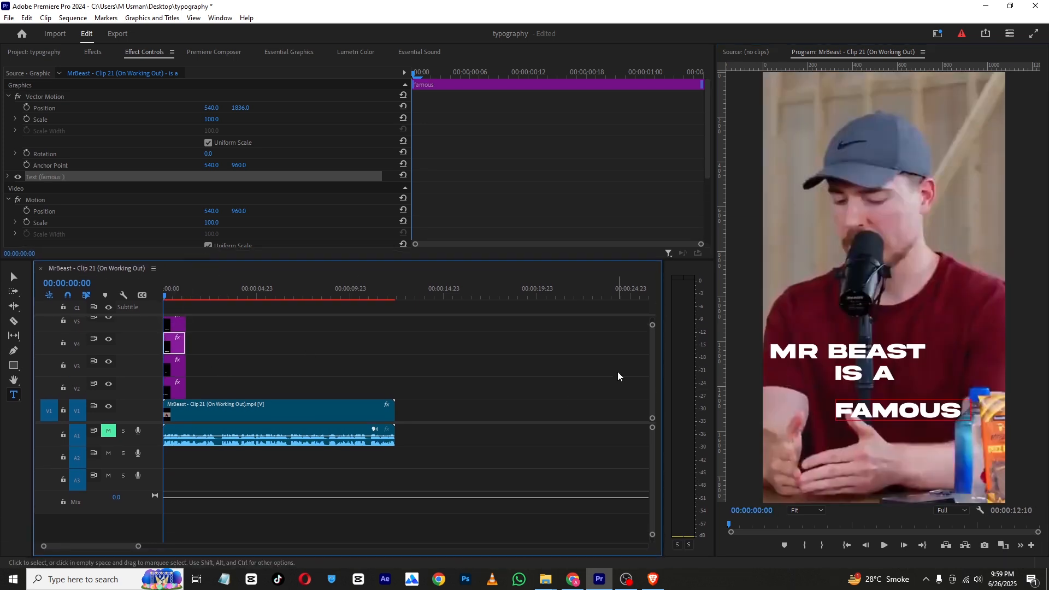
pyautogui.moveTo(653, 368); pyautogui.dragTo(654, 352)
pyautogui.moveTo(175, 389); pyautogui.dragTo(181, 362)
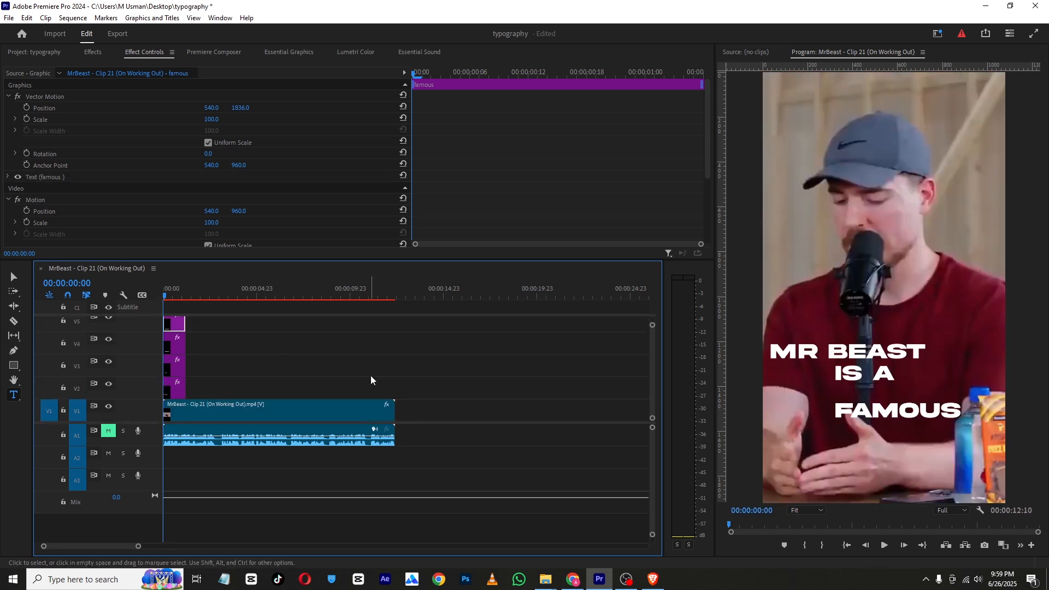
pyautogui.moveTo(240, 108); pyautogui.dragTo(268, 107)
# Change the newest copy's text to "YOUTUBER"
pyautogui.click(855, 450)
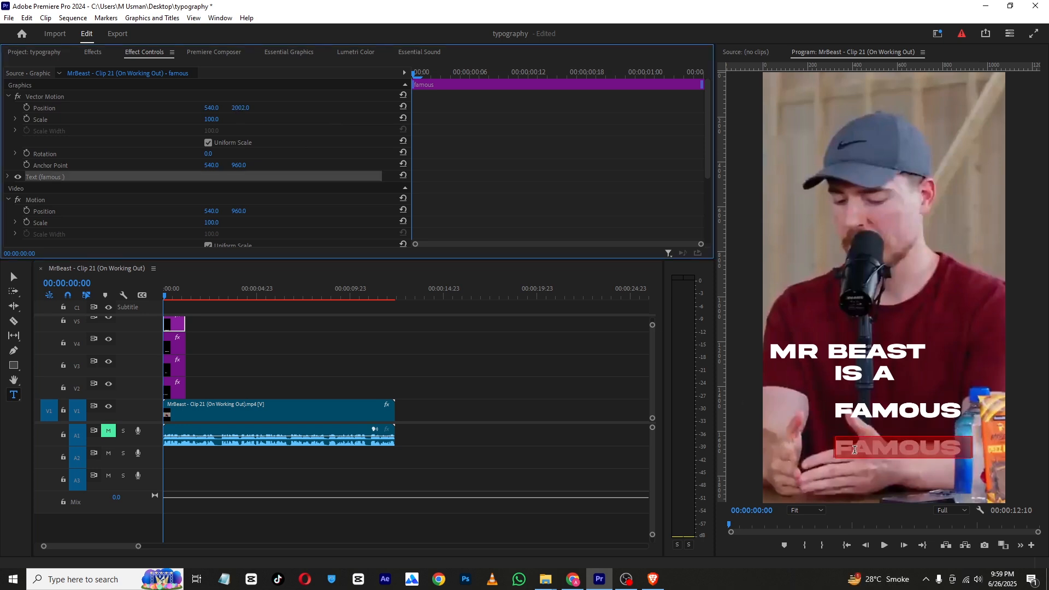
pyautogui.write('YO')
pyautogui.press('BackSpace')
pyautogui.write('UTUBER')
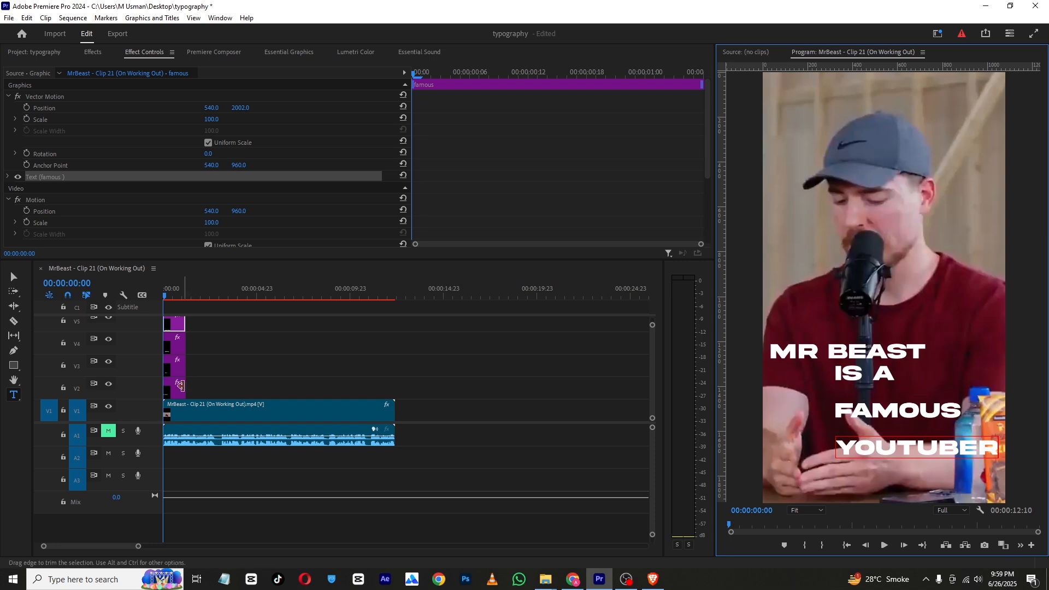
# Set the "mr beast" title's position to about 332 by 1599
pyautogui.click(182, 389)
pyautogui.click(178, 389)
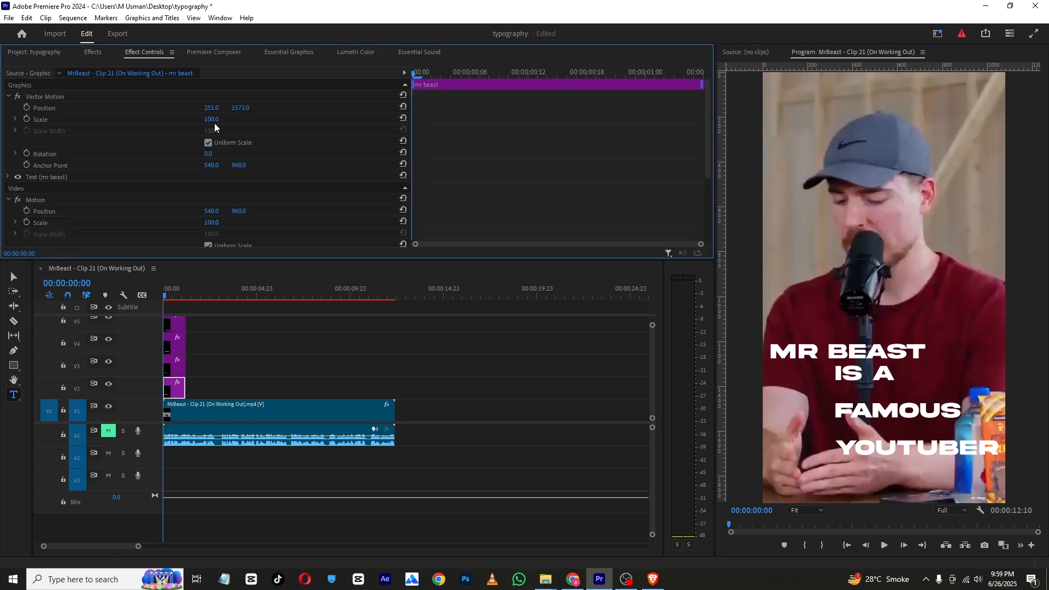
pyautogui.click(212, 108)
pyautogui.write('327')
pyautogui.press('Return')
pyautogui.moveTo(213, 108); pyautogui.dragTo(252, 109)
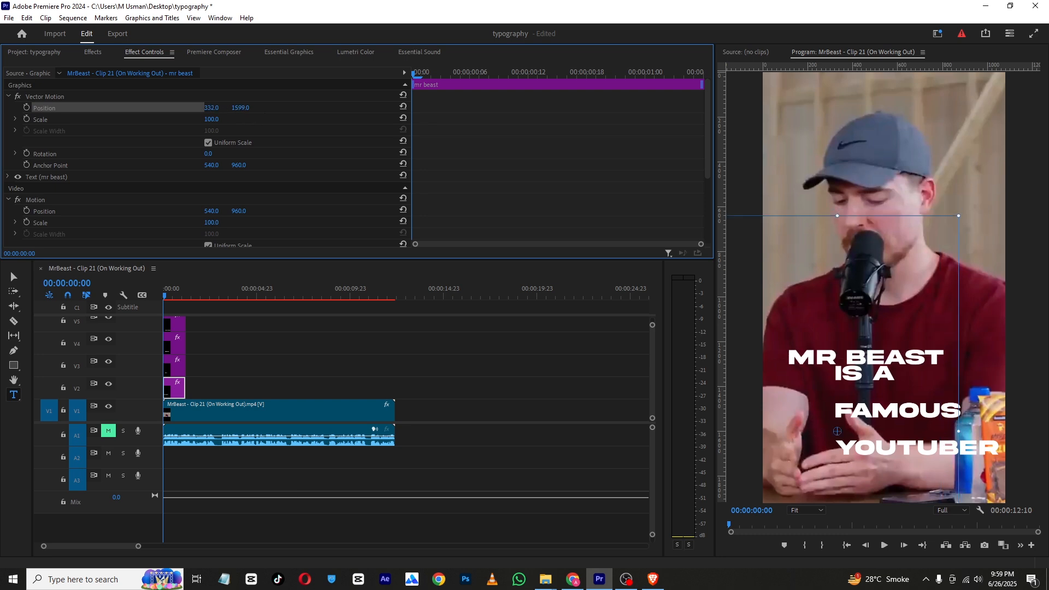
# Shift the "is a" title to the right by changing its horizontal position
pyautogui.click(175, 365)
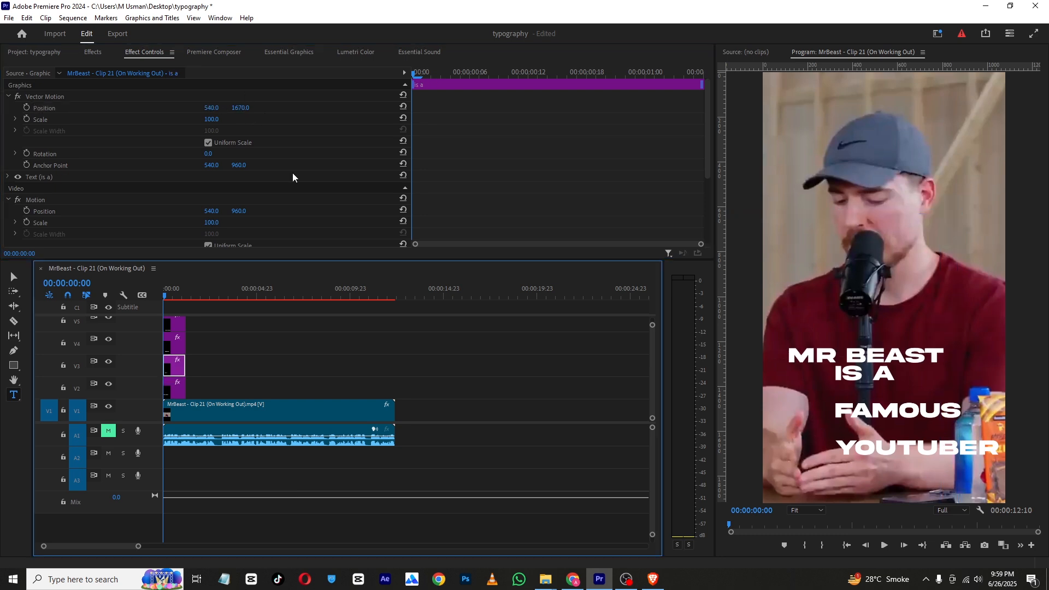
pyautogui.moveTo(234, 109); pyautogui.dragTo(411, 109)
# Scale the "famous" title to 120 and set its vertical position to about 1821
pyautogui.click(178, 338)
pyautogui.moveTo(212, 119); pyautogui.dragTo(222, 119)
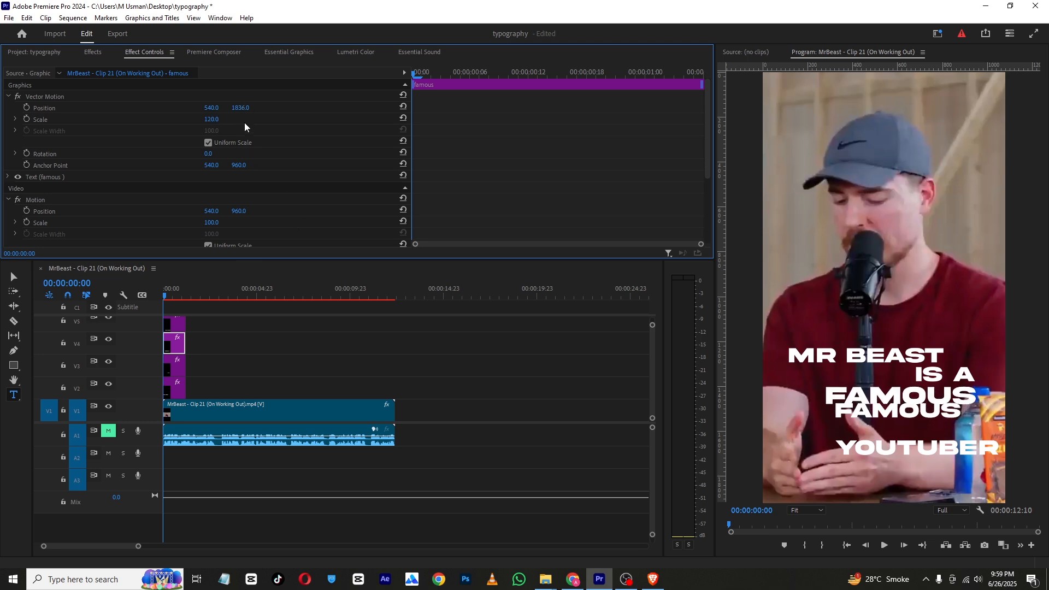
pyautogui.moveTo(242, 112)
pyautogui.mouseDown()
pyautogui.moveTo(217, 107)
pyautogui.moveTo(227, 108)
pyautogui.mouseUp()
# Delete the duplicate "famous" title clip from the timeline
pyautogui.click(181, 326)
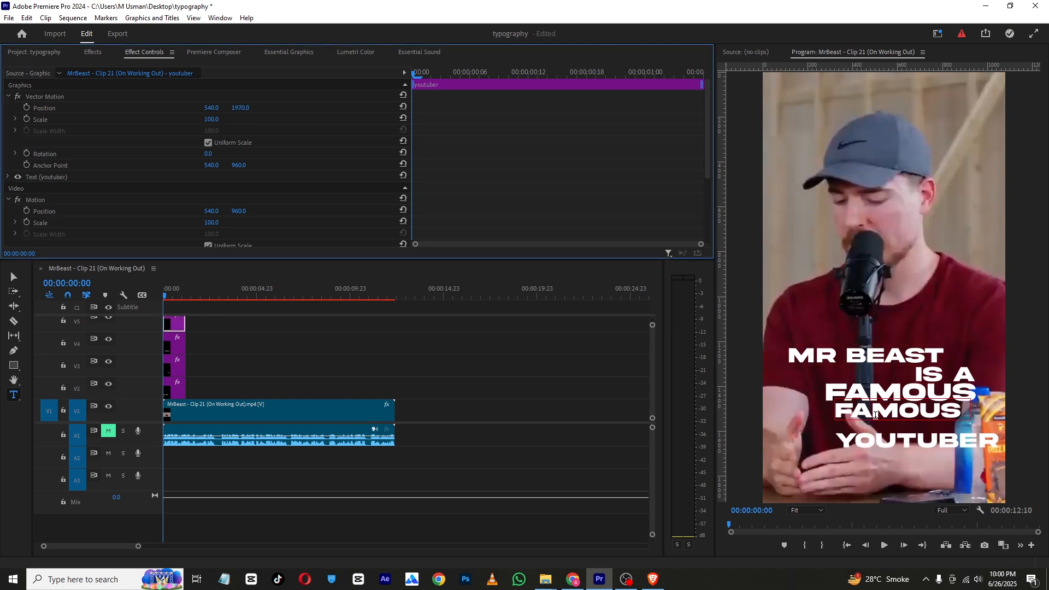
pyautogui.click(875, 417)
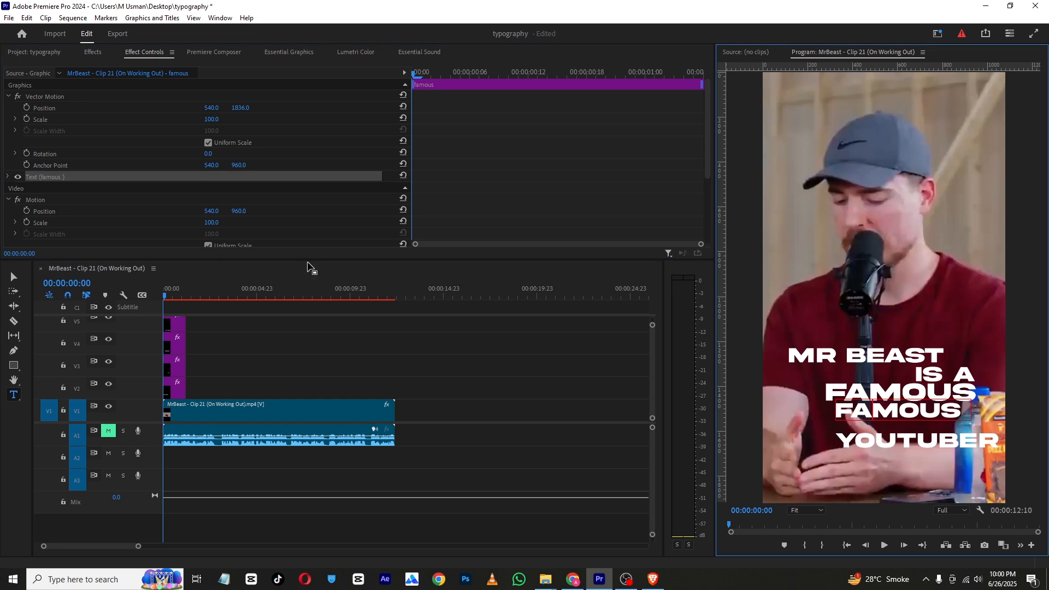
pyautogui.moveTo(310, 261); pyautogui.dragTo(309, 172)
pyautogui.click(174, 258)
pyautogui.press('Delete')
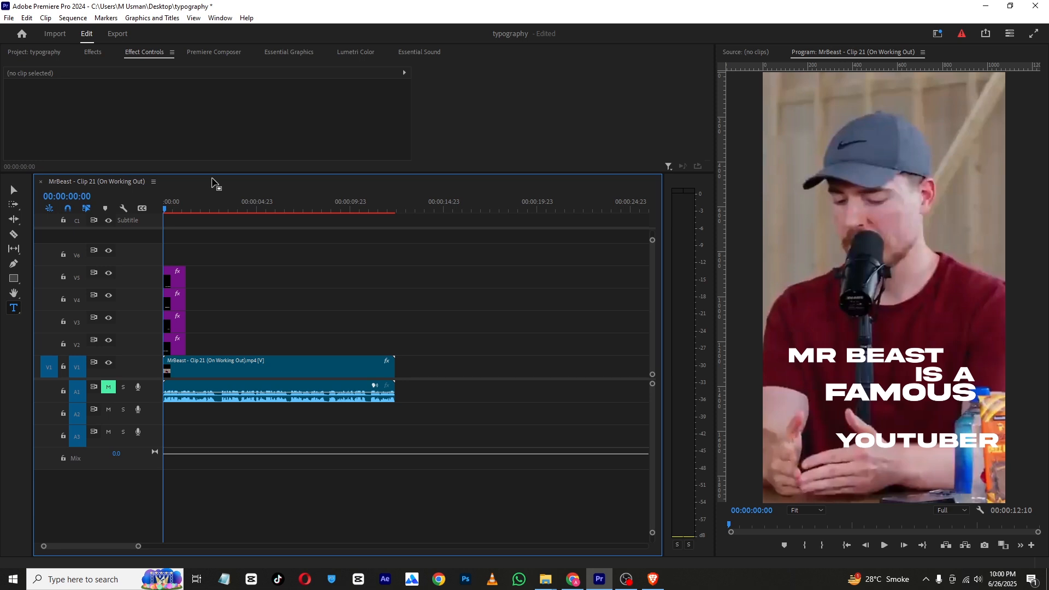
pyautogui.moveTo(214, 172); pyautogui.dragTo(213, 285)
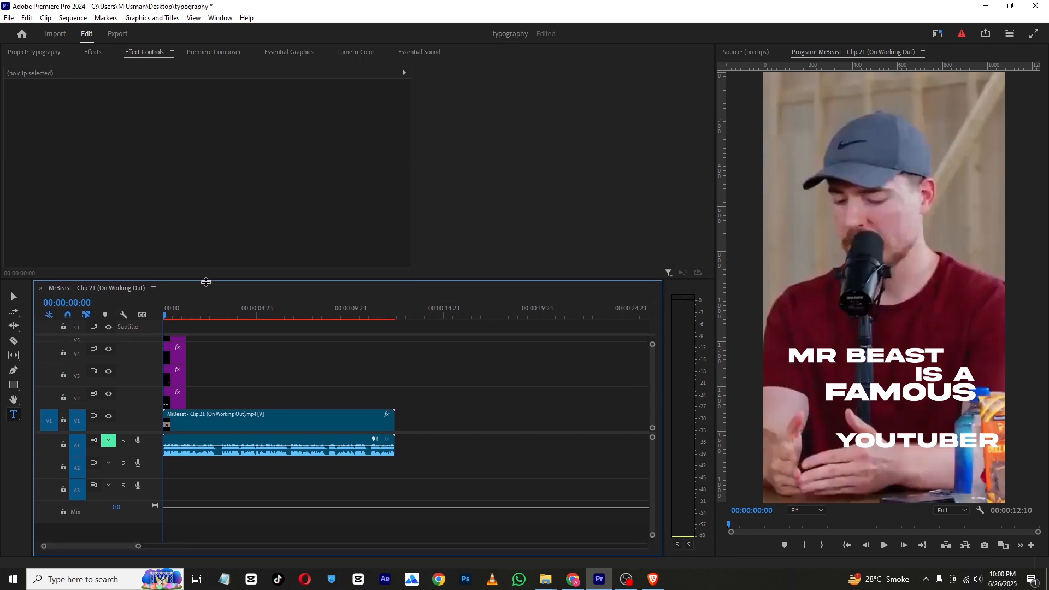
pyautogui.moveTo(653, 353); pyautogui.dragTo(652, 351)
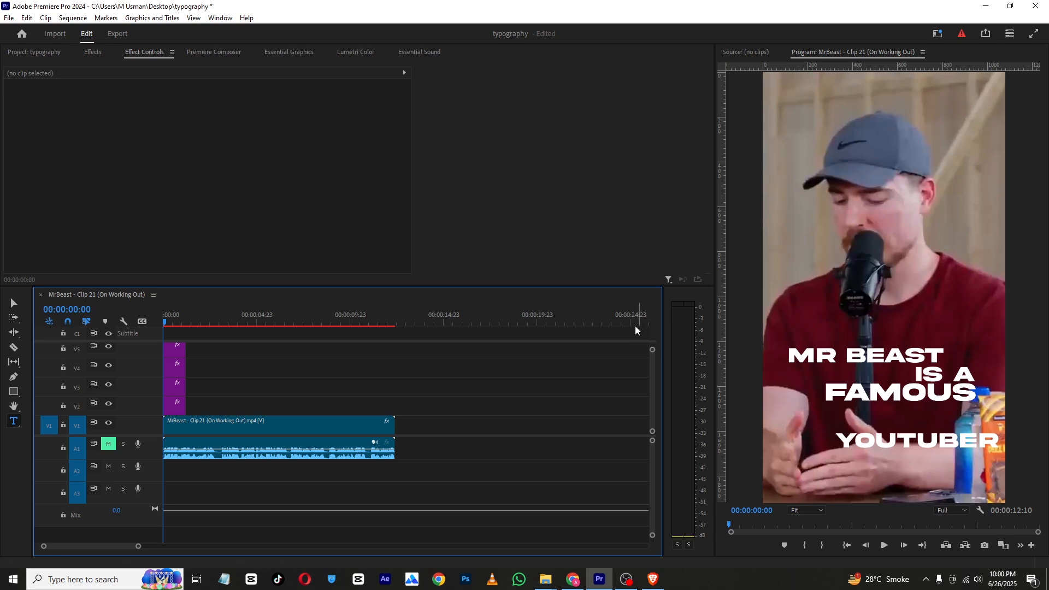
# Select all of the "famous" text and change its font to Segoe Script
pyautogui.click(897, 391)
pyautogui.click(178, 371)
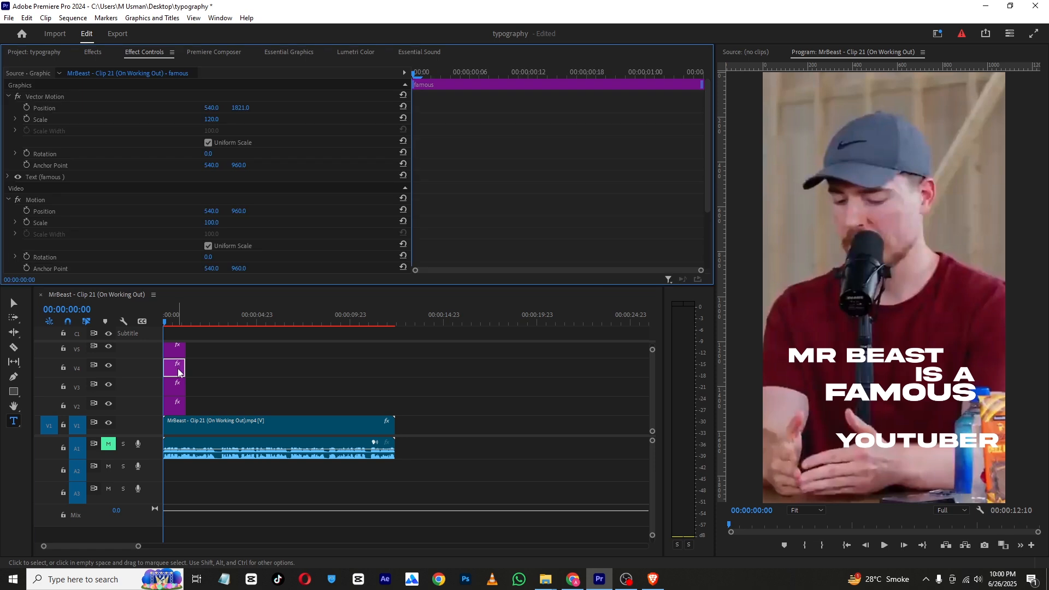
pyautogui.click(842, 392)
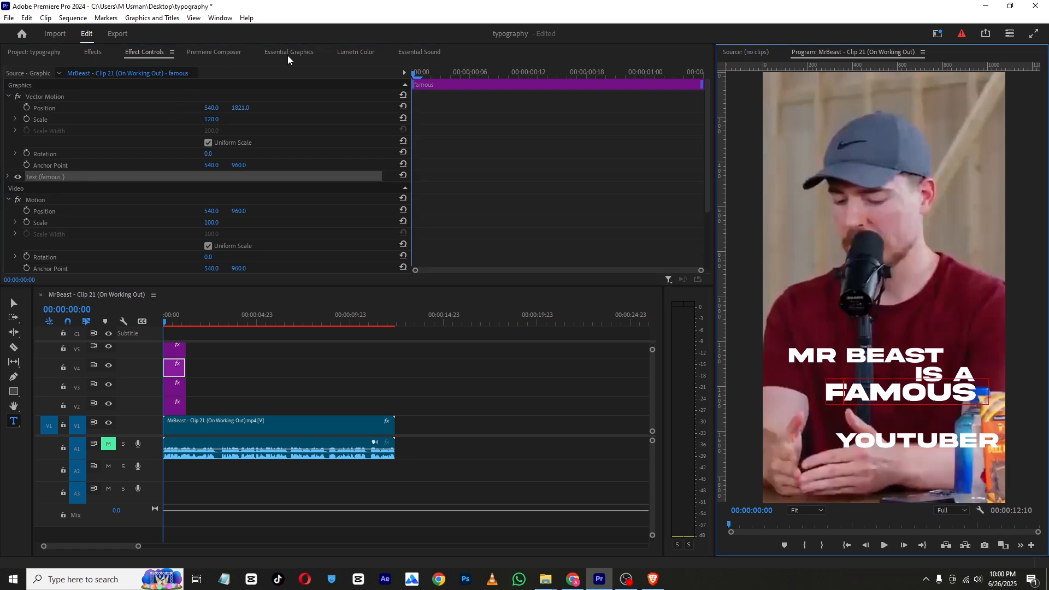
pyautogui.hotkey('ctrl', 'a')
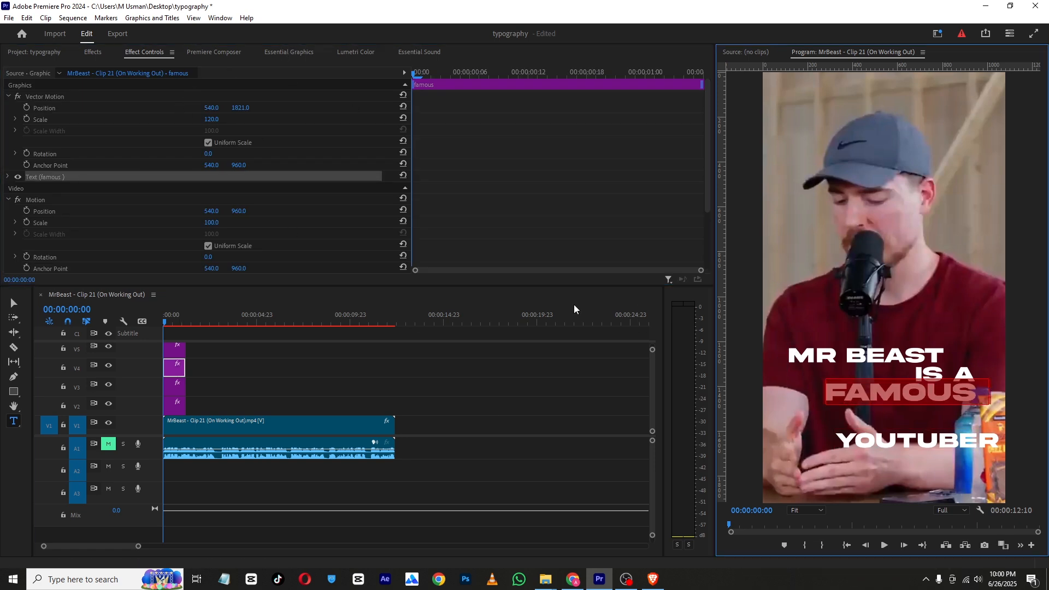
pyautogui.click(272, 54)
pyautogui.scroll(-5, 82, 164)
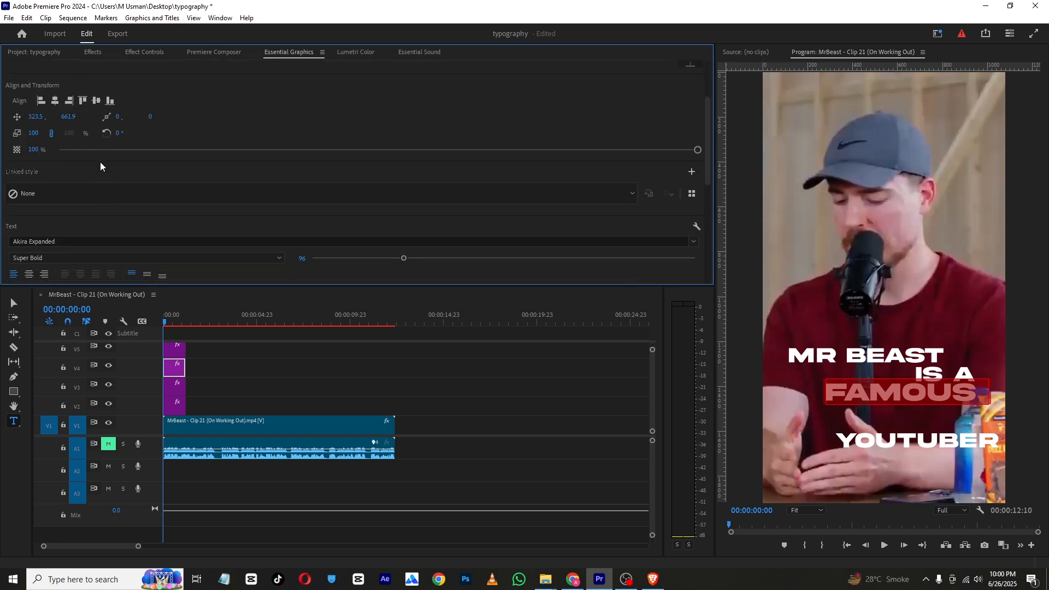
pyautogui.click(66, 159)
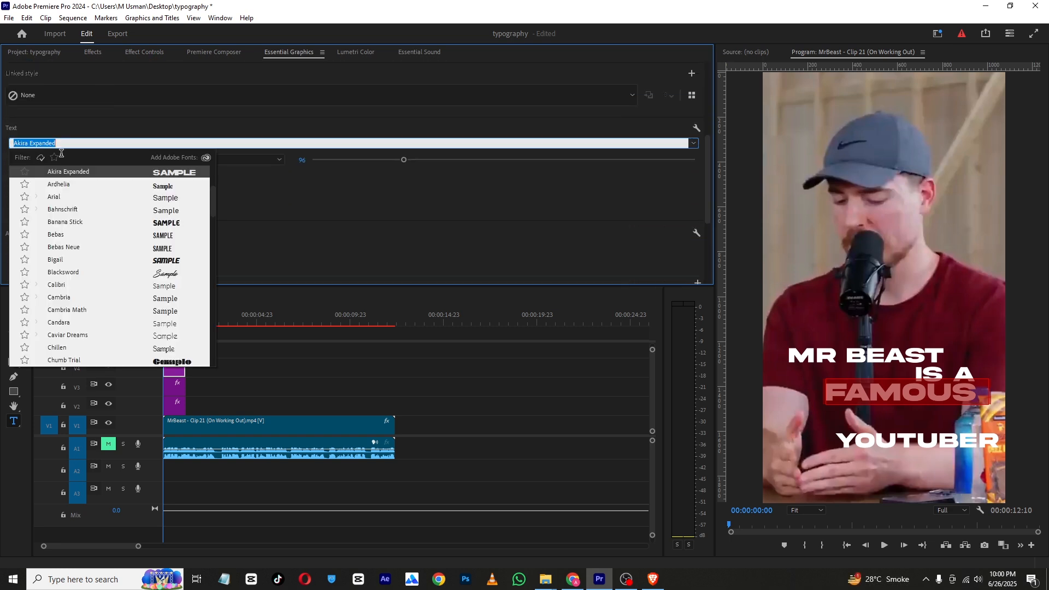
pyautogui.click(186, 273)
pyautogui.click(179, 144)
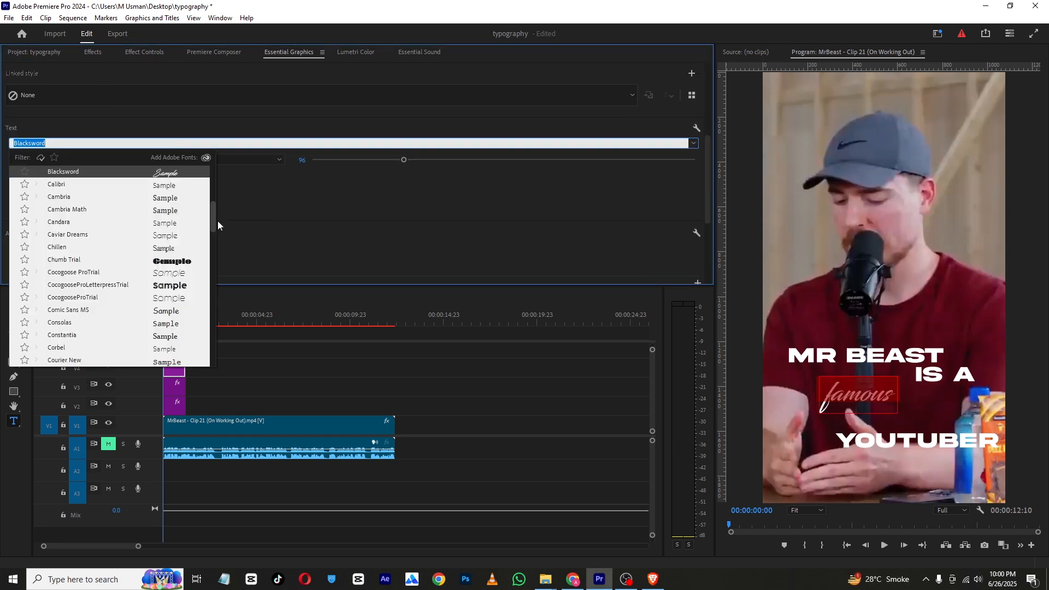
pyautogui.moveTo(213, 215); pyautogui.dragTo(212, 300)
pyautogui.click(136, 217)
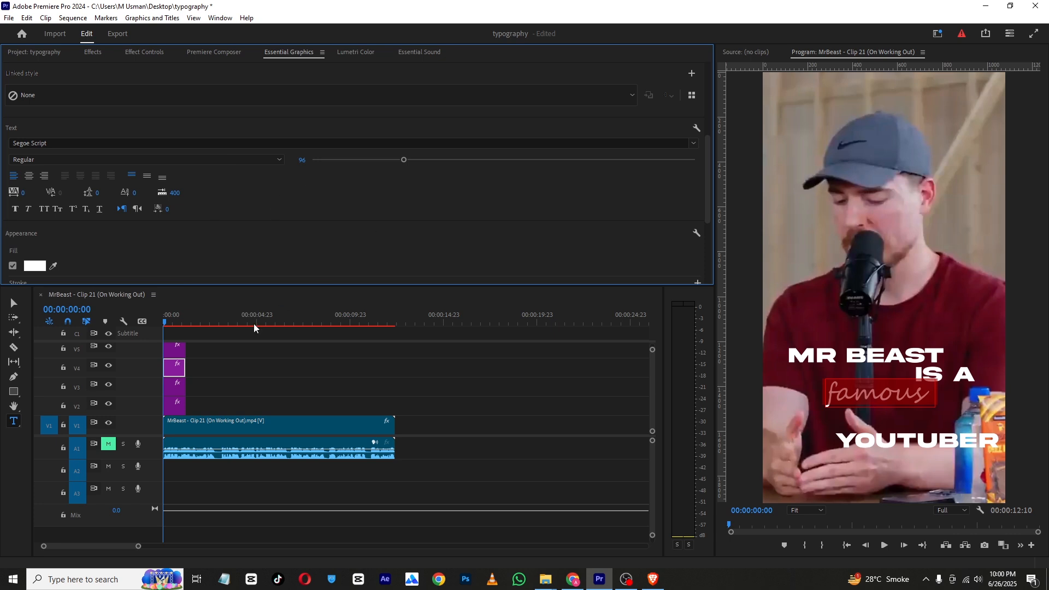
# Set the "famous" text fill colour to yellow FFDE00
pyautogui.click(197, 352)
pyautogui.click(163, 316)
pyautogui.click(163, 316)
pyautogui.click(173, 367)
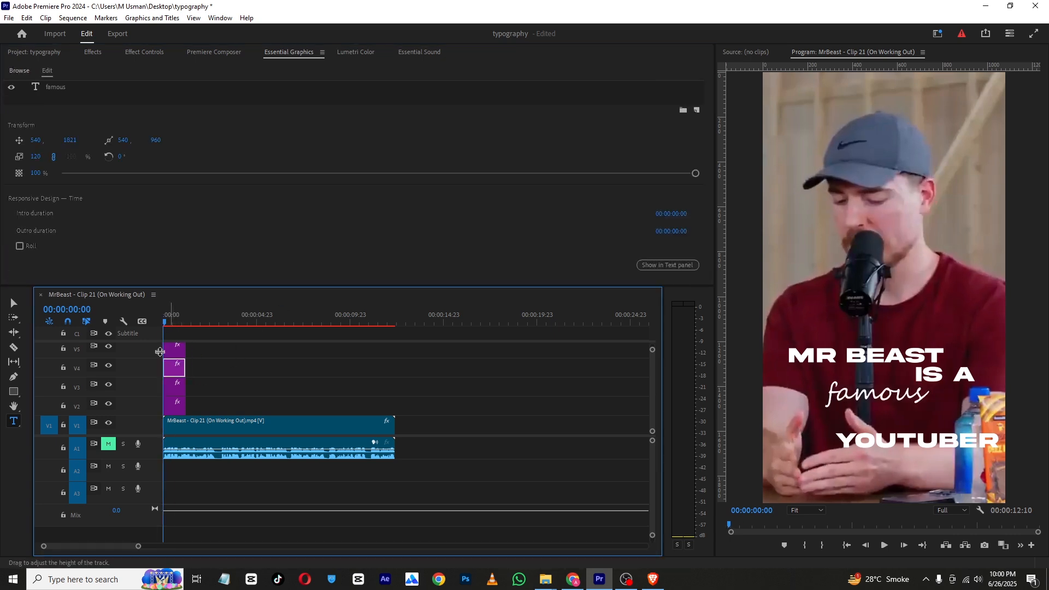
pyautogui.click(178, 92)
pyautogui.scroll(-5, 187, 165)
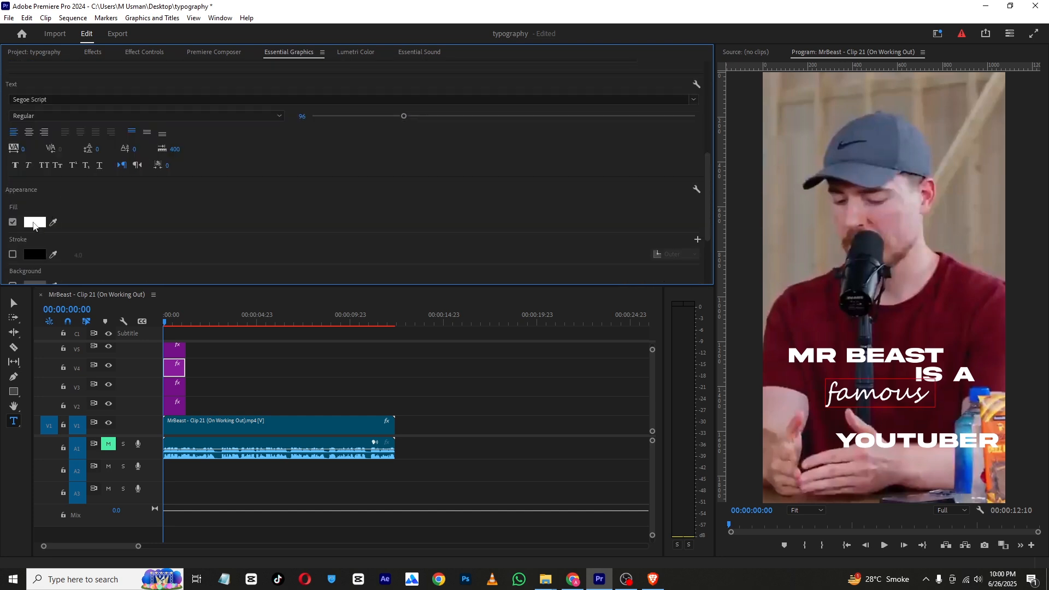
pyautogui.click(34, 222)
pyautogui.moveTo(544, 244); pyautogui.dragTo(548, 249)
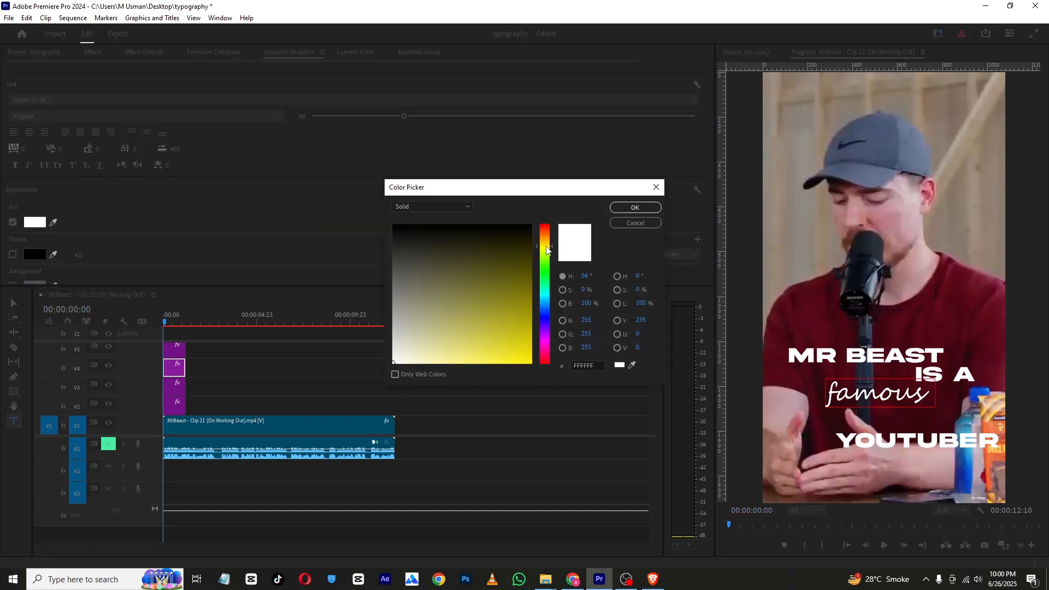
pyautogui.moveTo(479, 295); pyautogui.dragTo(543, 379)
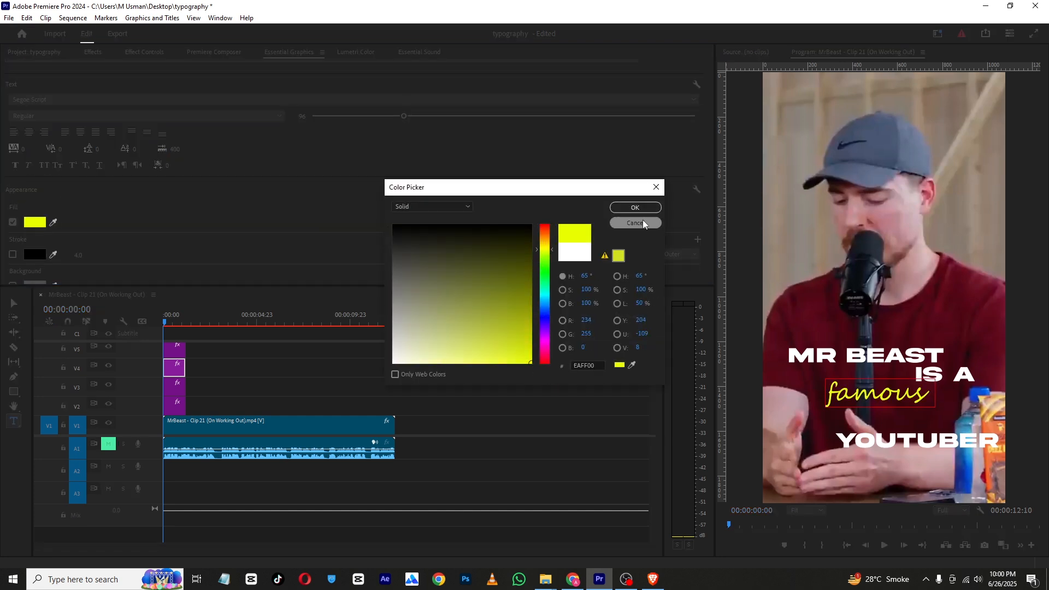
pyautogui.click(545, 246)
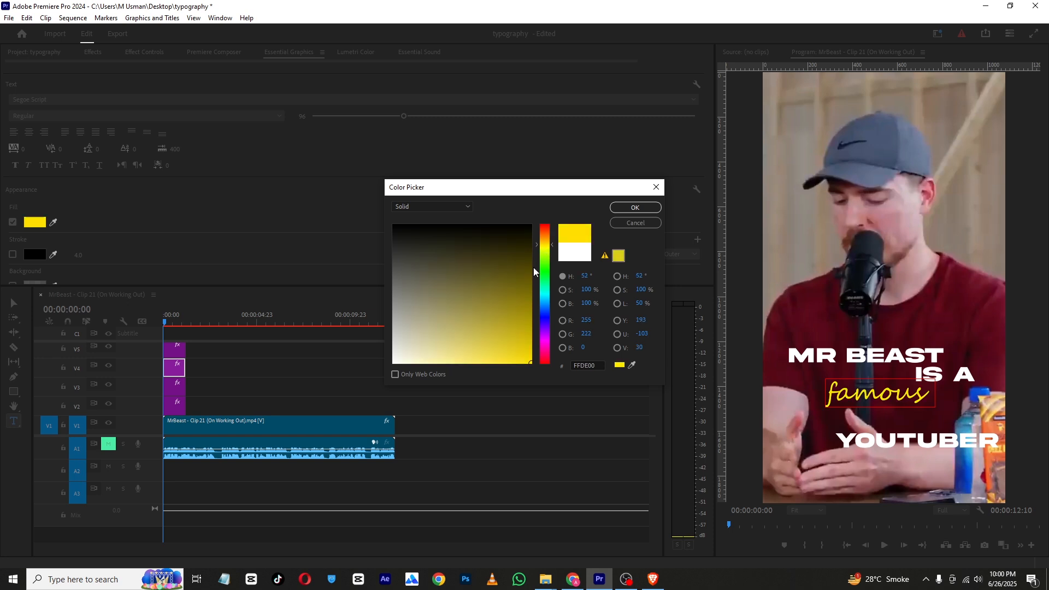
pyautogui.click(634, 208)
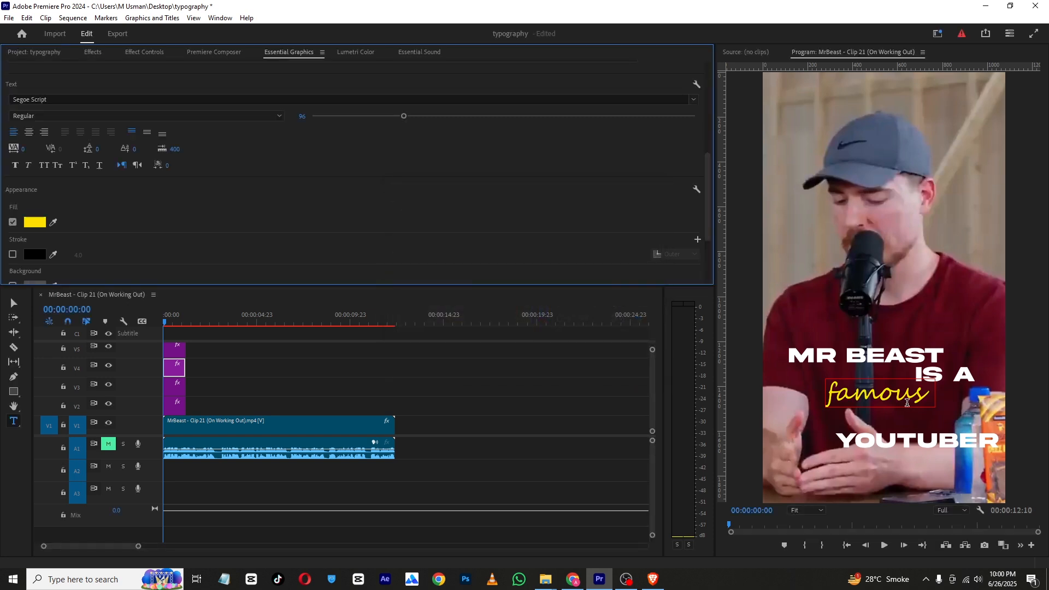
# Set the "youtuber" title's vertical position to 1882
pyautogui.click(177, 351)
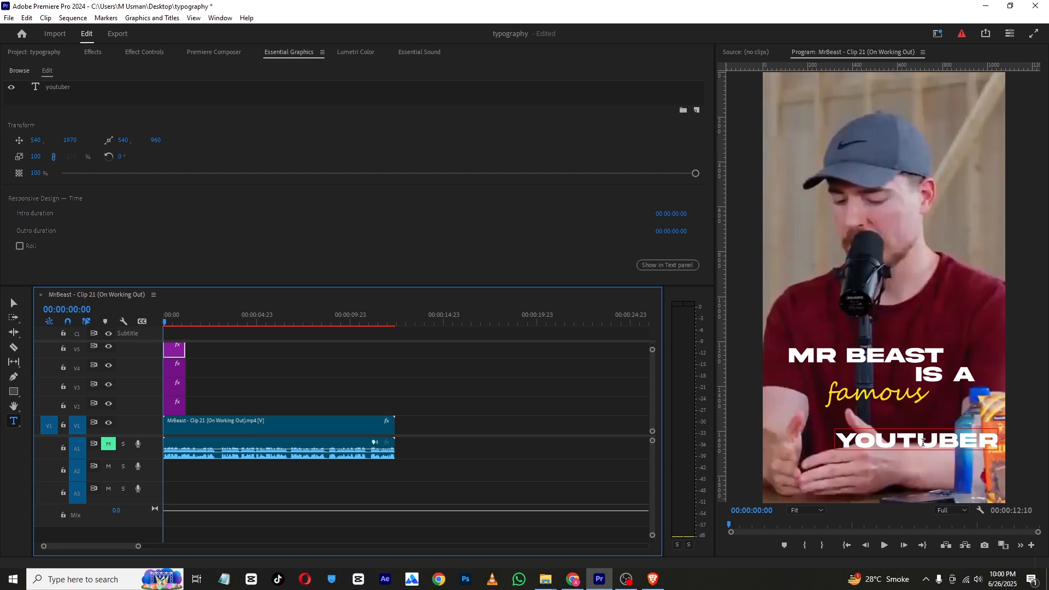
pyautogui.moveTo(234, 285); pyautogui.dragTo(236, 243)
pyautogui.click(170, 350)
pyautogui.doubleClick(177, 328)
pyautogui.moveTo(246, 111); pyautogui.dragTo(198, 111)
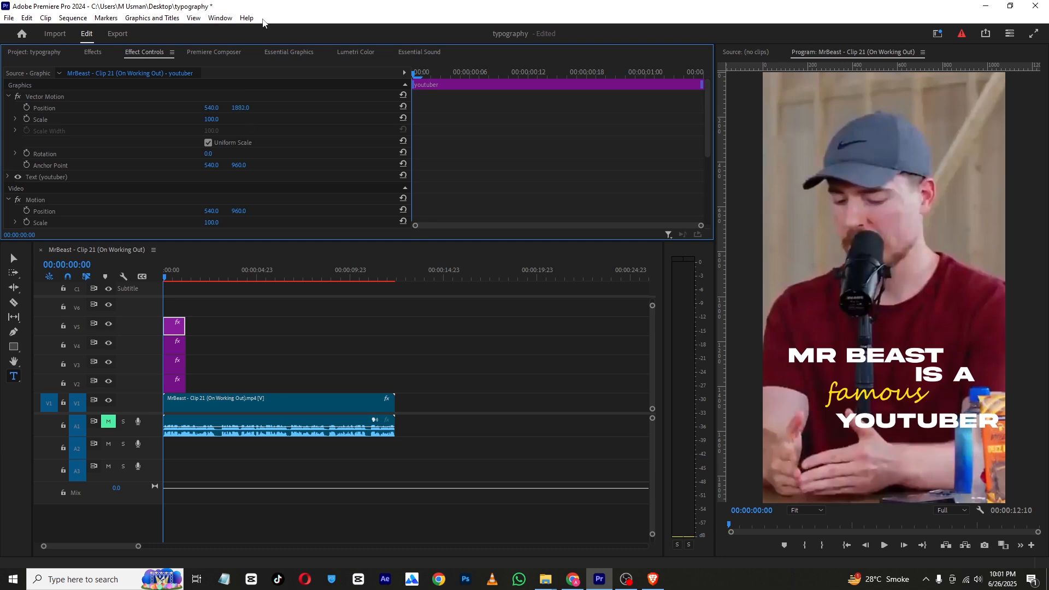
# Change the "youtuber" text's font to Bigail
pyautogui.click(295, 52)
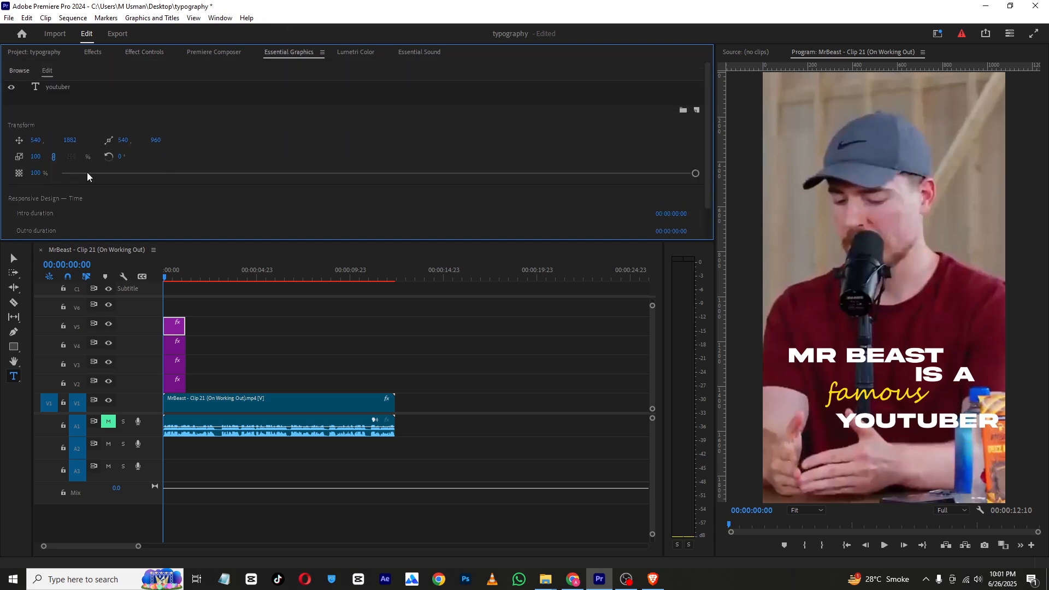
pyautogui.click(80, 88)
pyautogui.scroll(-5, 88, 153)
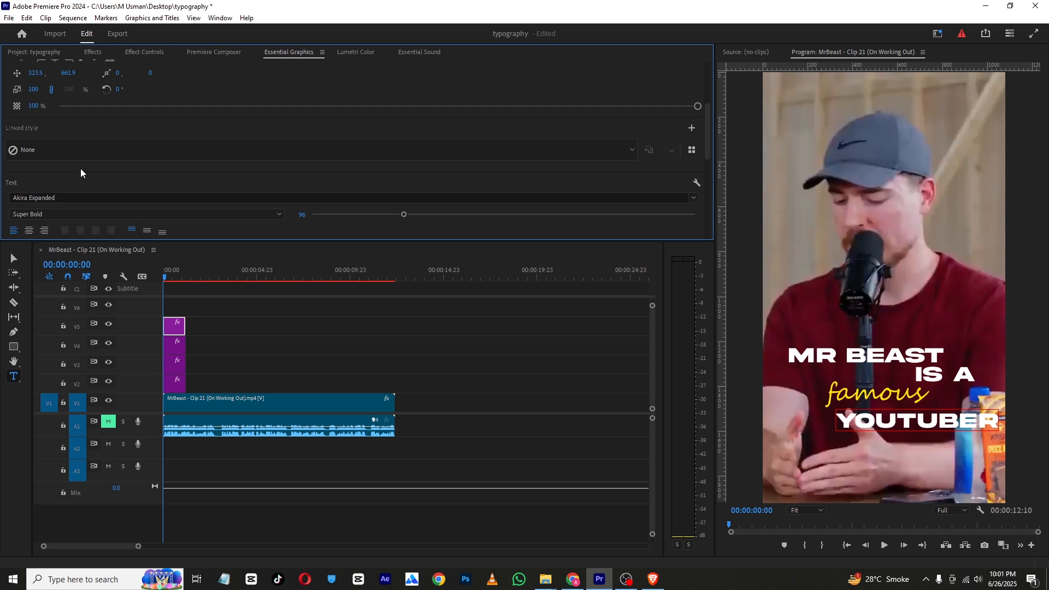
pyautogui.click(79, 196)
pyautogui.click(172, 316)
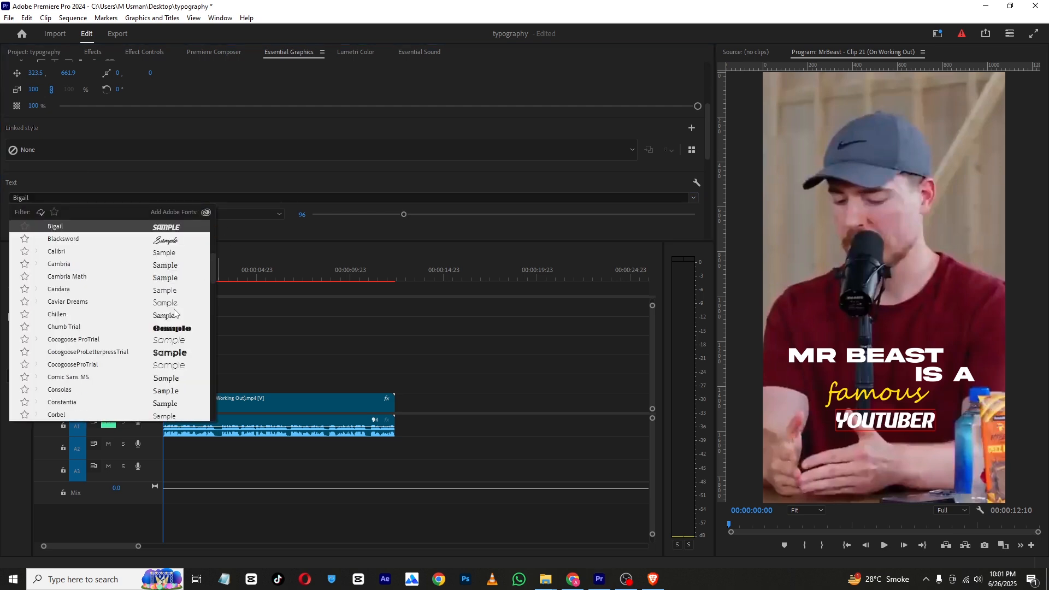
# Scale the "youtuber" title to 155 and set its position to about 669 by 2076
pyautogui.click(134, 53)
pyautogui.moveTo(209, 121); pyautogui.dragTo(229, 113)
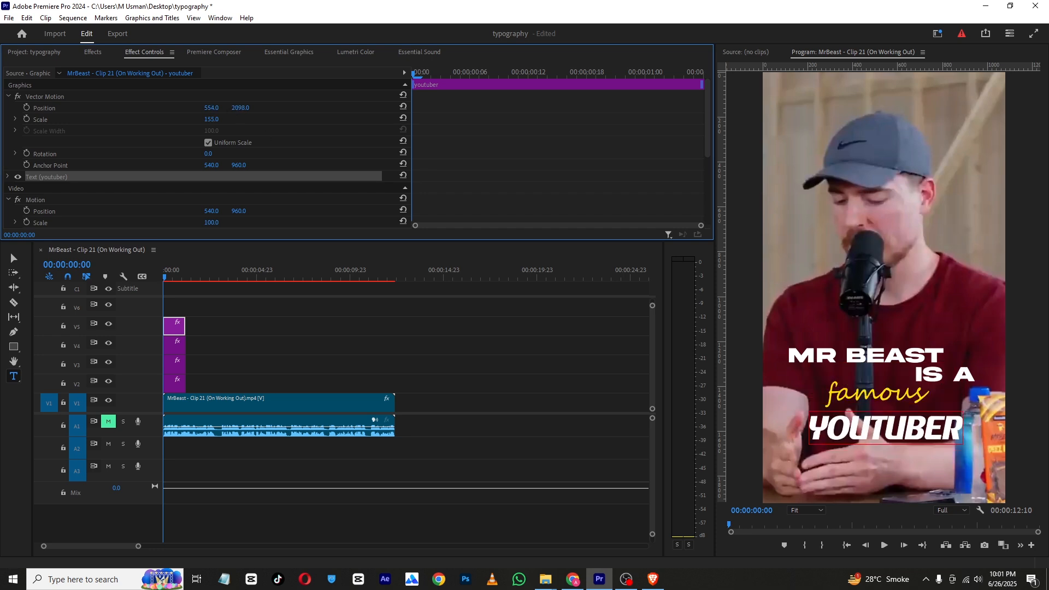
pyautogui.moveTo(212, 108); pyautogui.dragTo(228, 108)
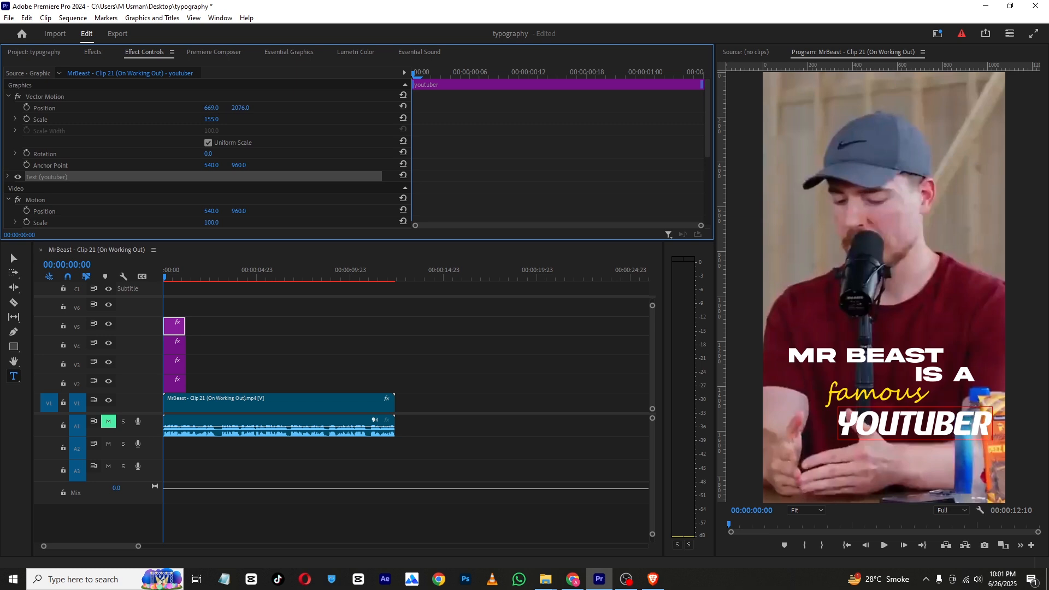
# Shift the "famous" title slightly left by lowering its horizontal position
pyautogui.click(174, 345)
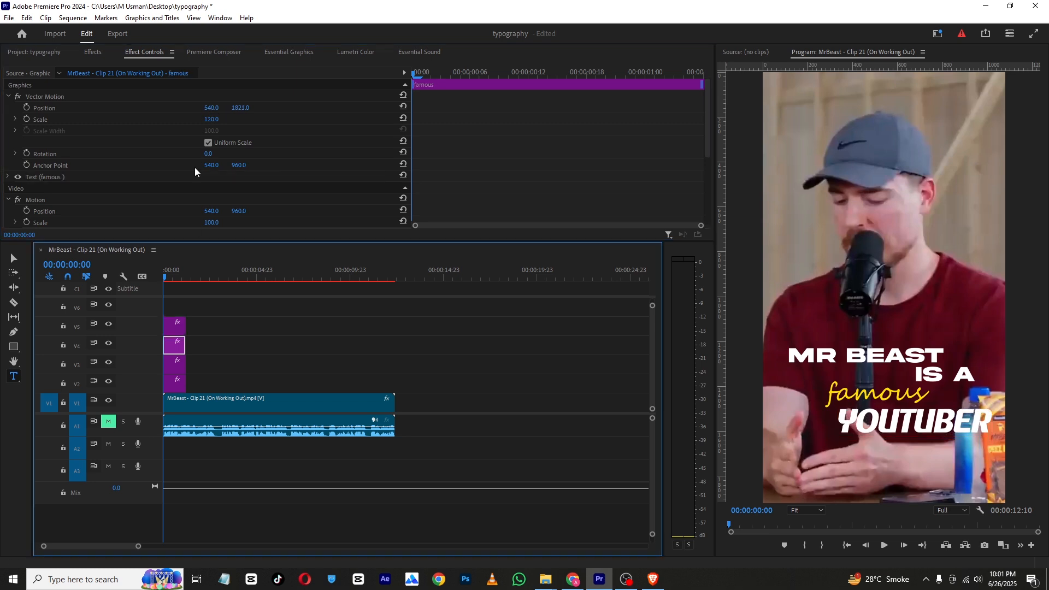
pyautogui.click(181, 108)
pyautogui.moveTo(207, 109); pyautogui.dragTo(258, 131)
pyautogui.moveTo(199, 272); pyautogui.dragTo(103, 281)
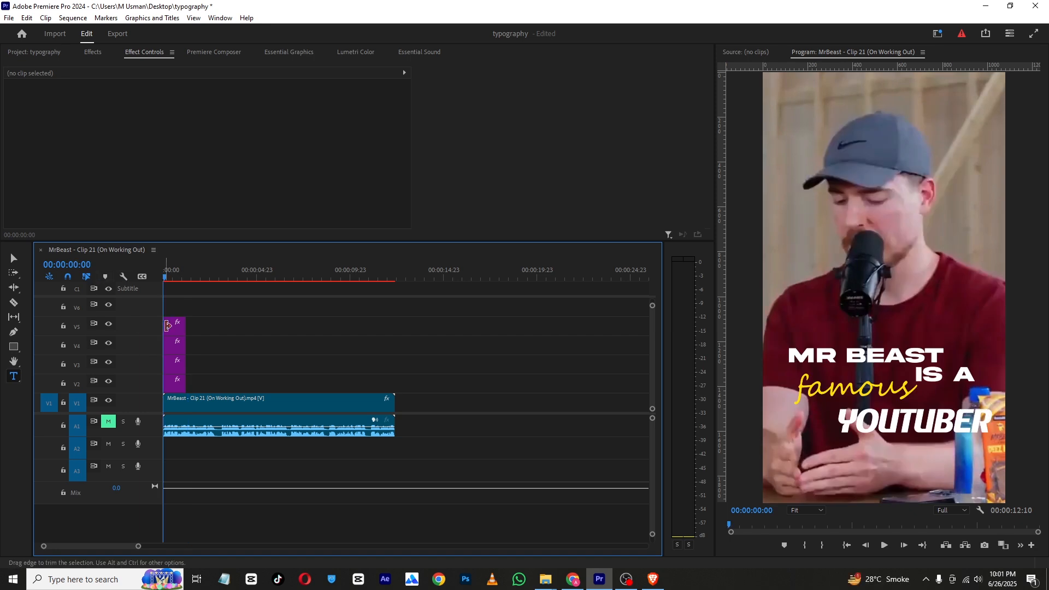
# Stagger the title clips so each word starts a few frames after the previous one
pyautogui.moveTo(139, 546); pyautogui.dragTo(103, 549)
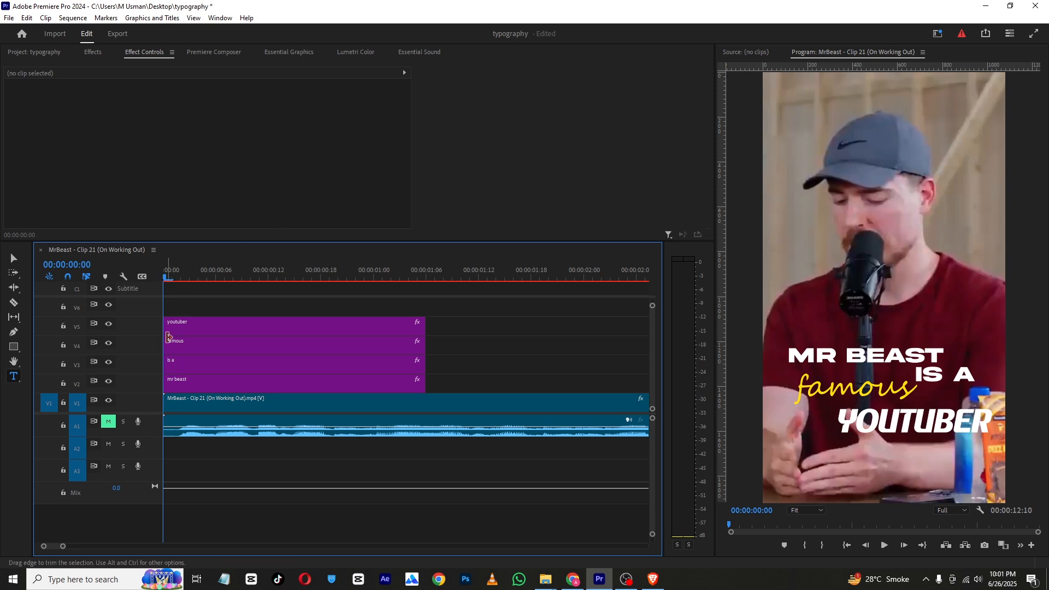
pyautogui.moveTo(181, 366); pyautogui.dragTo(261, 335)
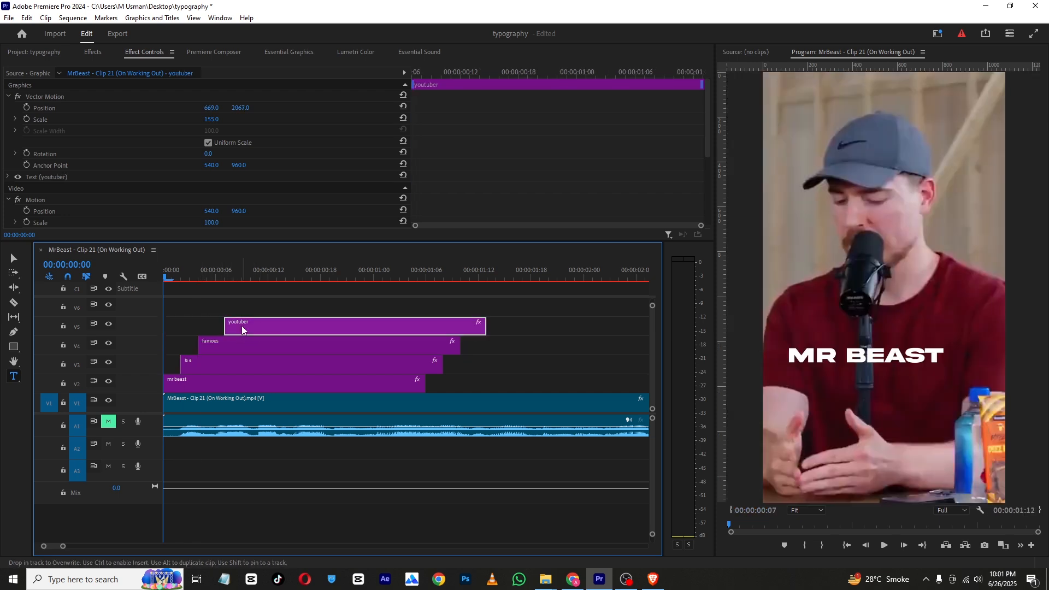
# Play back and scrub through the staggered title animation
pyautogui.click(883, 545)
pyautogui.click(240, 275)
pyautogui.moveTo(240, 275); pyautogui.dragTo(198, 284)
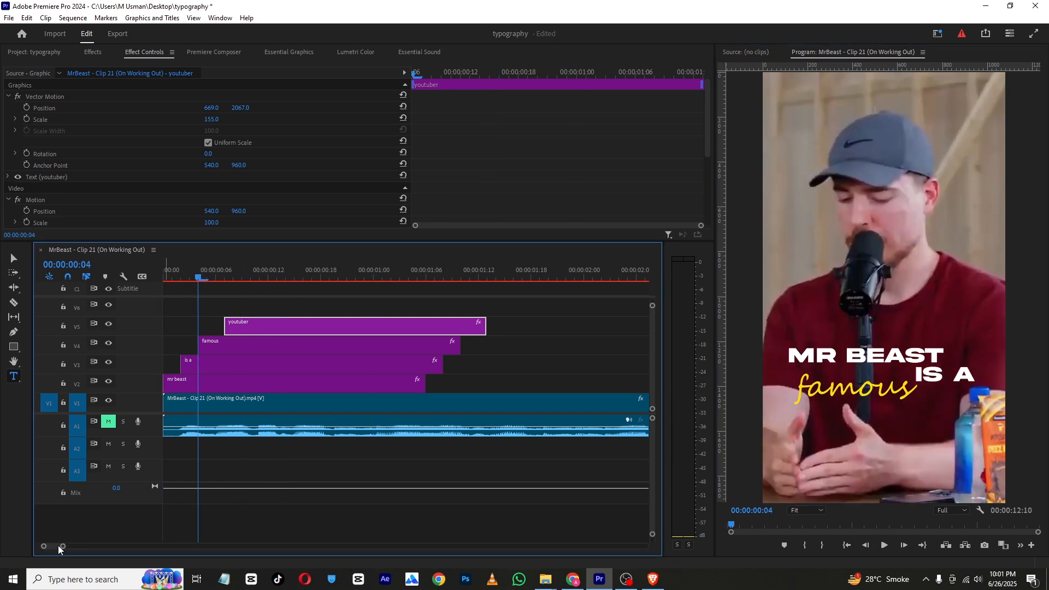
# Cut the video clip at 00:00:03:02 with the Razor tool
pyautogui.moveTo(64, 546); pyautogui.dragTo(133, 546)
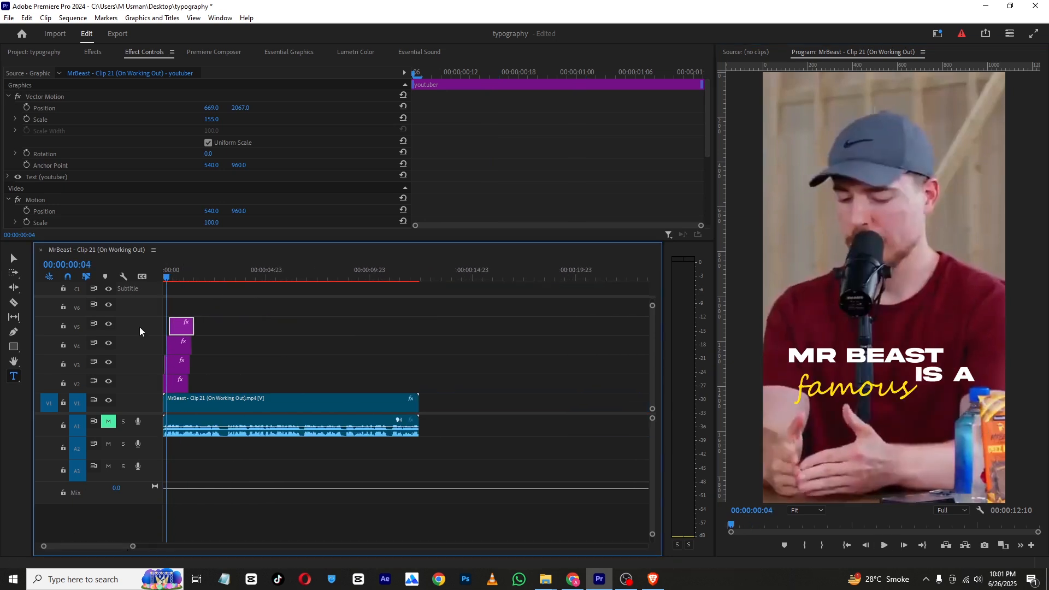
pyautogui.click(191, 273)
pyautogui.moveTo(193, 273); pyautogui.dragTo(227, 276)
pyautogui.press('c')
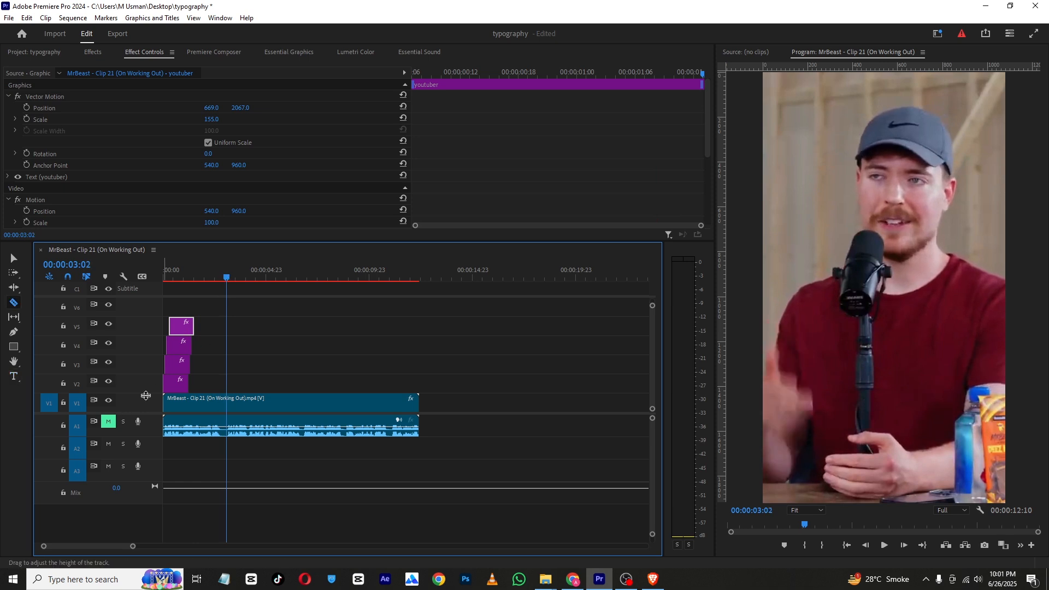
pyautogui.click(228, 402)
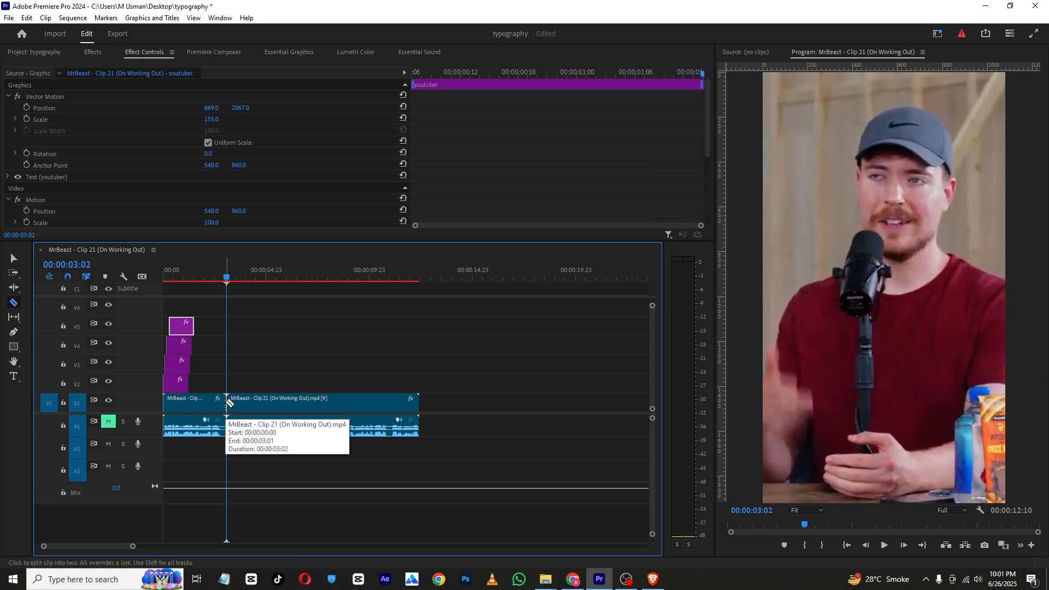
# Cut the video clip a second time with the Razor tool at about 00:00:05 to isolate a short middle segment
pyautogui.click(272, 402)
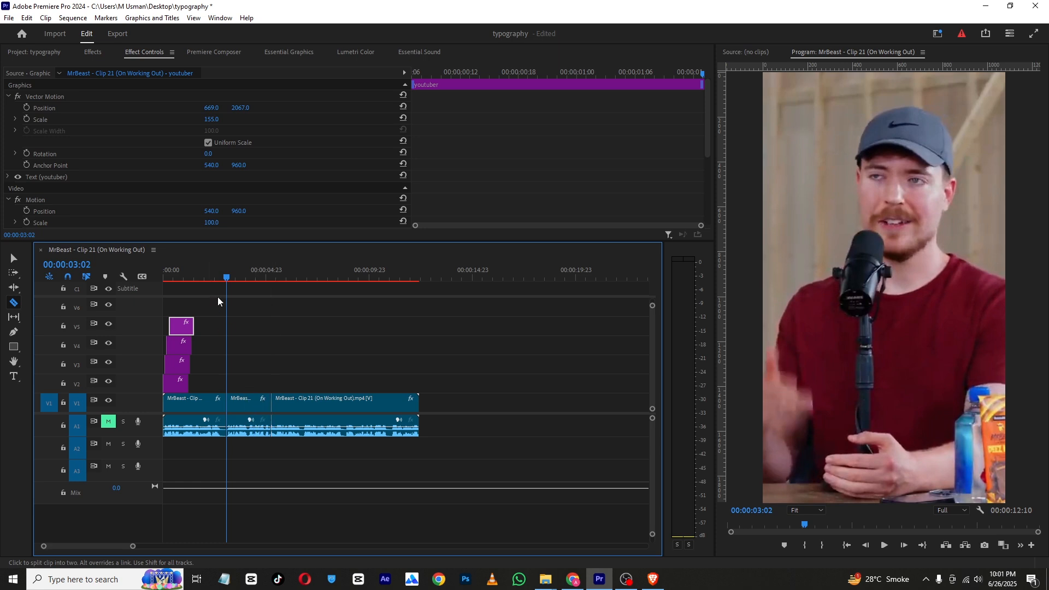
pyautogui.click(229, 277)
# Place BG-28.mp4 from the project on track V2 at the playhead and trim its end to the second cut
pyautogui.click(40, 54)
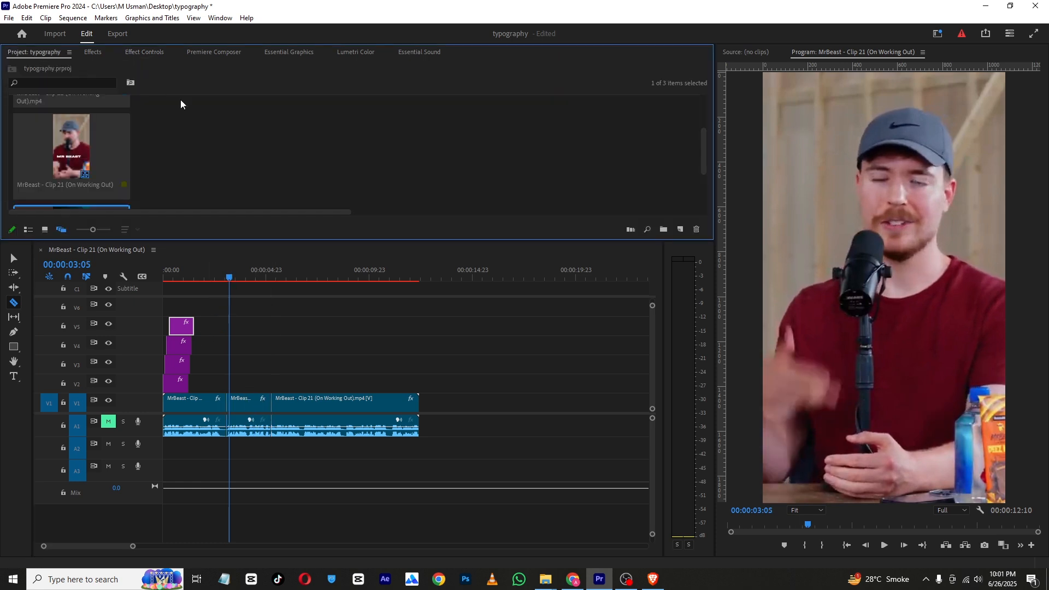
pyautogui.scroll(-3, 206, 163)
pyautogui.moveTo(49, 175); pyautogui.dragTo(230, 387)
pyautogui.click(419, 385)
pyautogui.press('v')
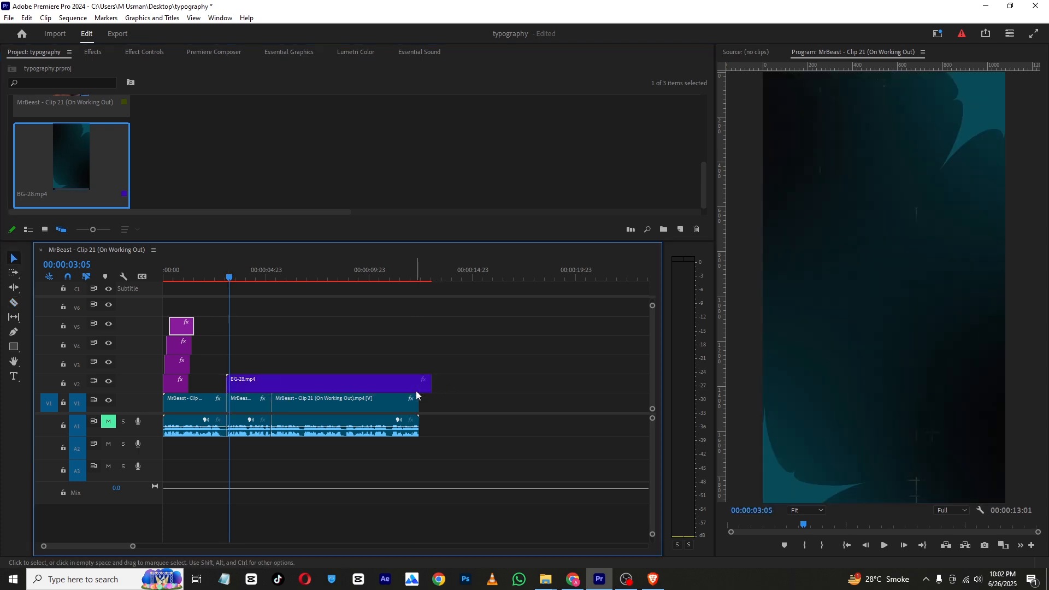
pyautogui.moveTo(430, 384); pyautogui.dragTo(271, 382)
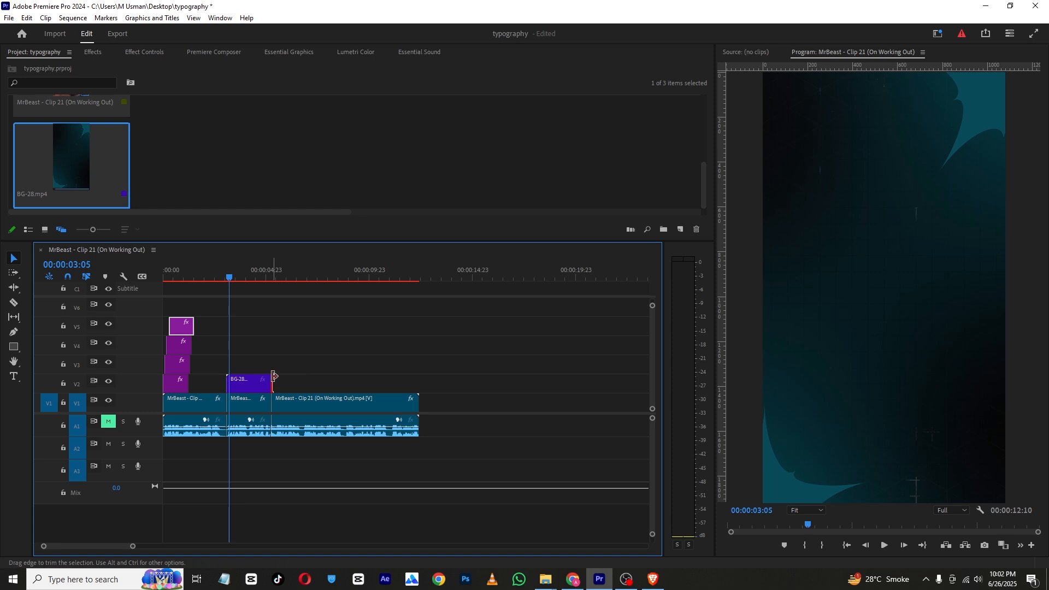
# Move the middle video segment up above the background clip and scale it down to 205
pyautogui.click(248, 404)
pyautogui.moveTo(248, 403)
pyautogui.mouseDown()
pyautogui.moveTo(251, 365)
pyautogui.moveTo(250, 400)
pyautogui.moveTo(249, 369)
pyautogui.moveTo(251, 383)
pyautogui.mouseUp()
pyautogui.click(145, 53)
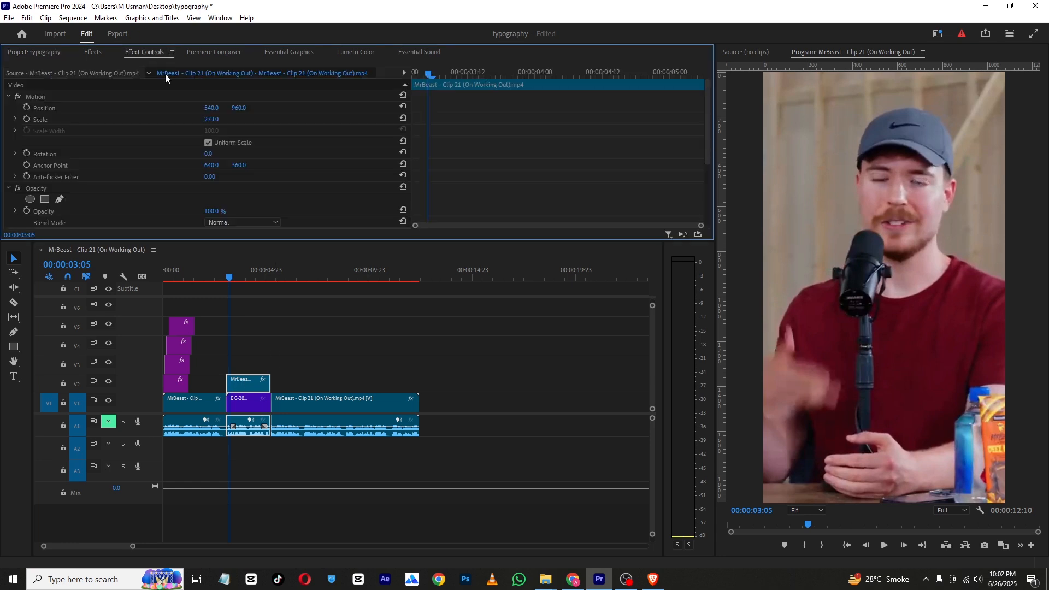
pyautogui.moveTo(214, 119); pyautogui.dragTo(176, 119)
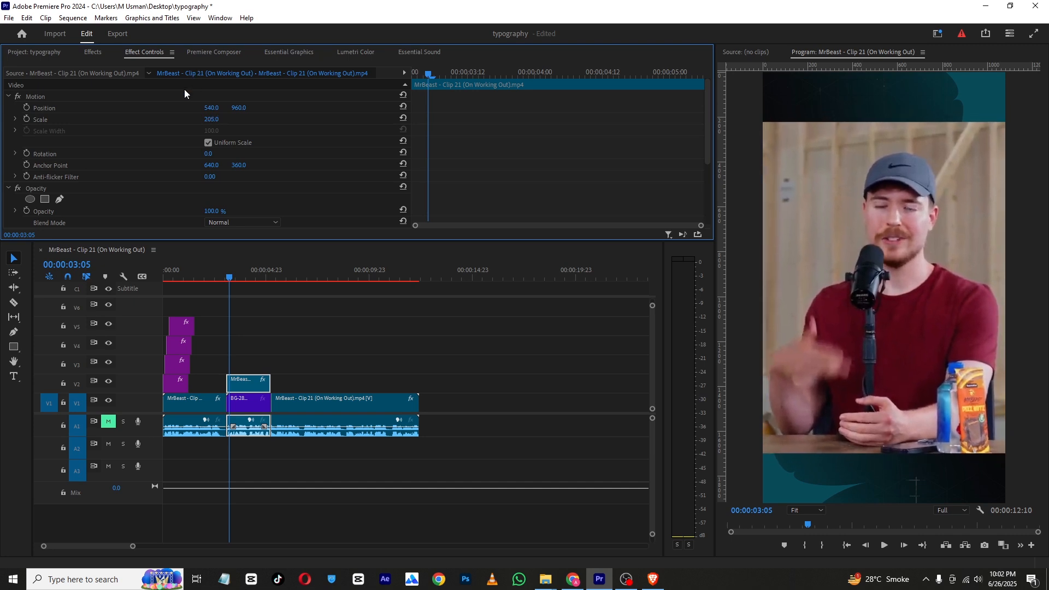
# Search the effects for Crop and apply it to the middle video segment
pyautogui.scroll(-4, 113, 151)
pyautogui.click(94, 53)
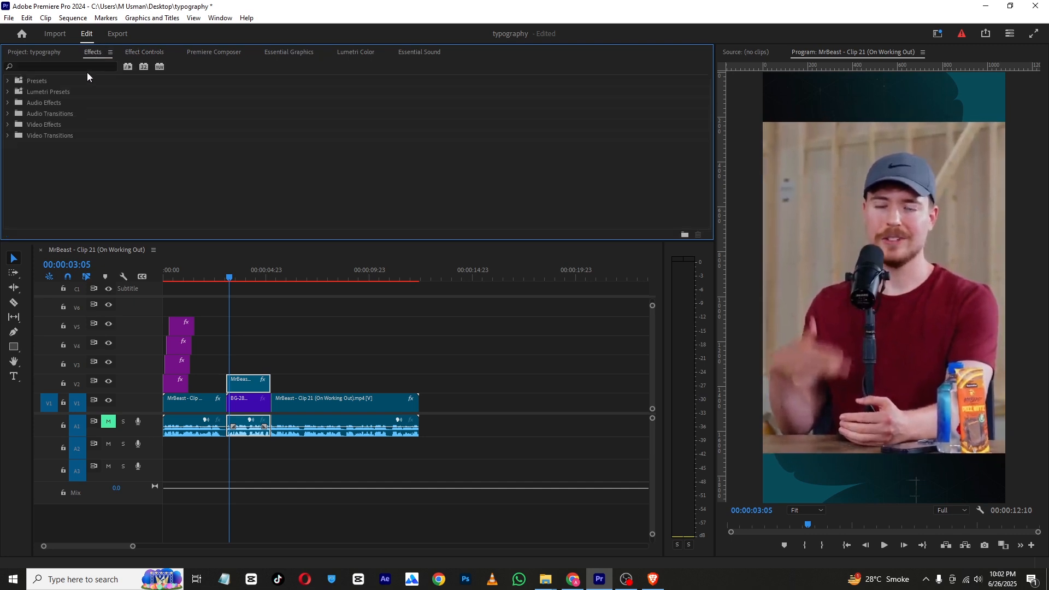
pyautogui.click(80, 67)
pyautogui.write('c')
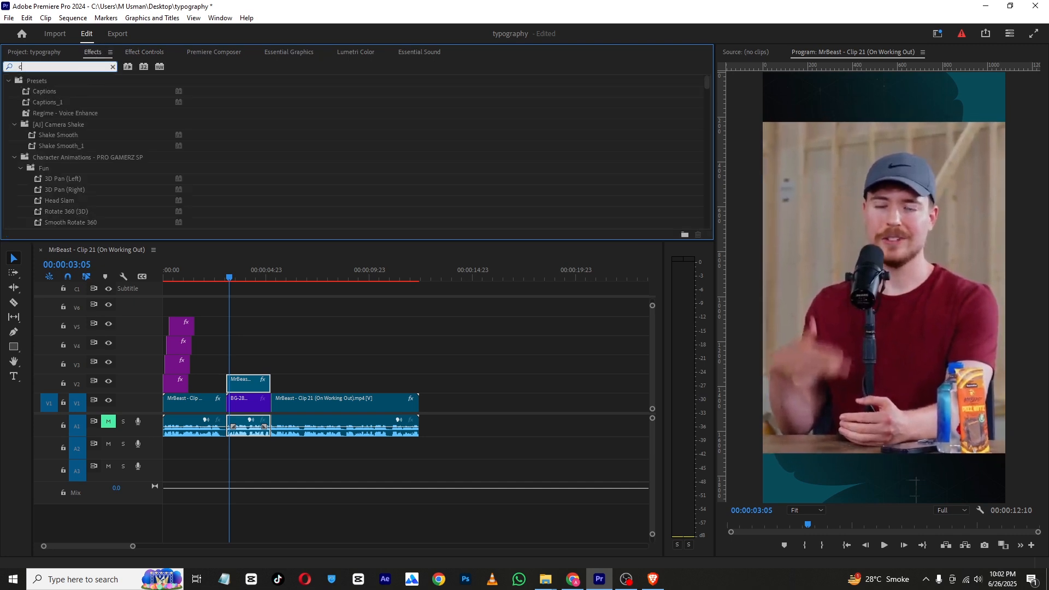
pyautogui.write('rop')
pyautogui.moveTo(47, 146); pyautogui.dragTo(252, 387)
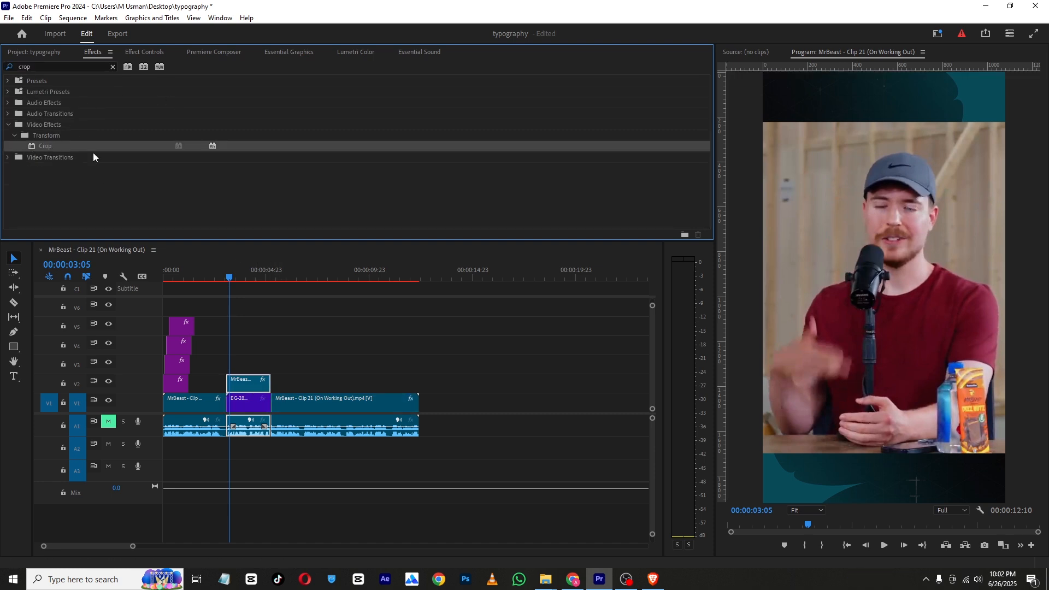
# Scale the middle video segment down to 80
pyautogui.click(145, 52)
pyautogui.scroll(-3, 66, 143)
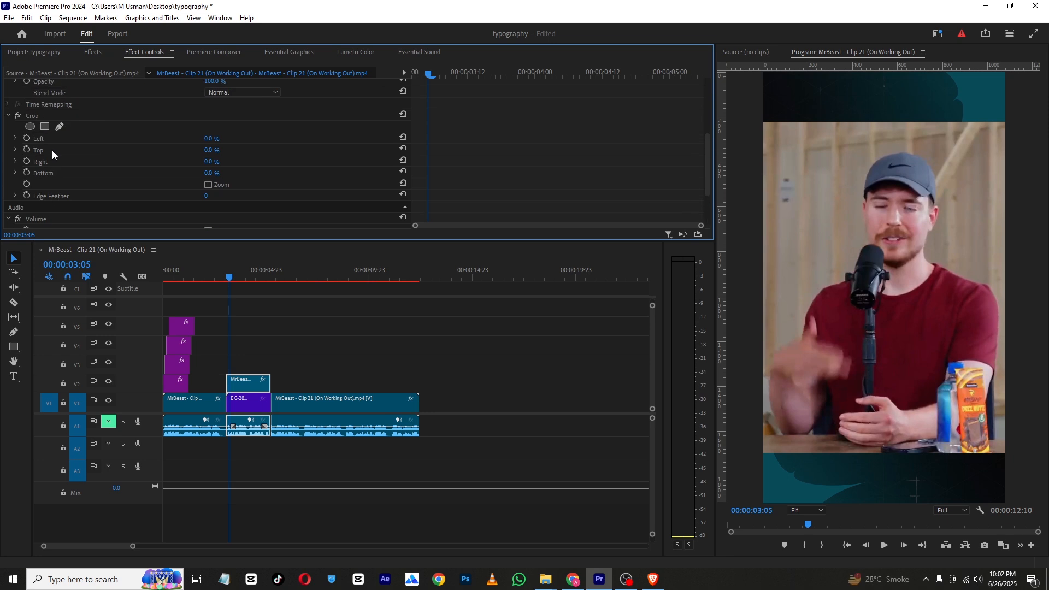
pyautogui.click(35, 115)
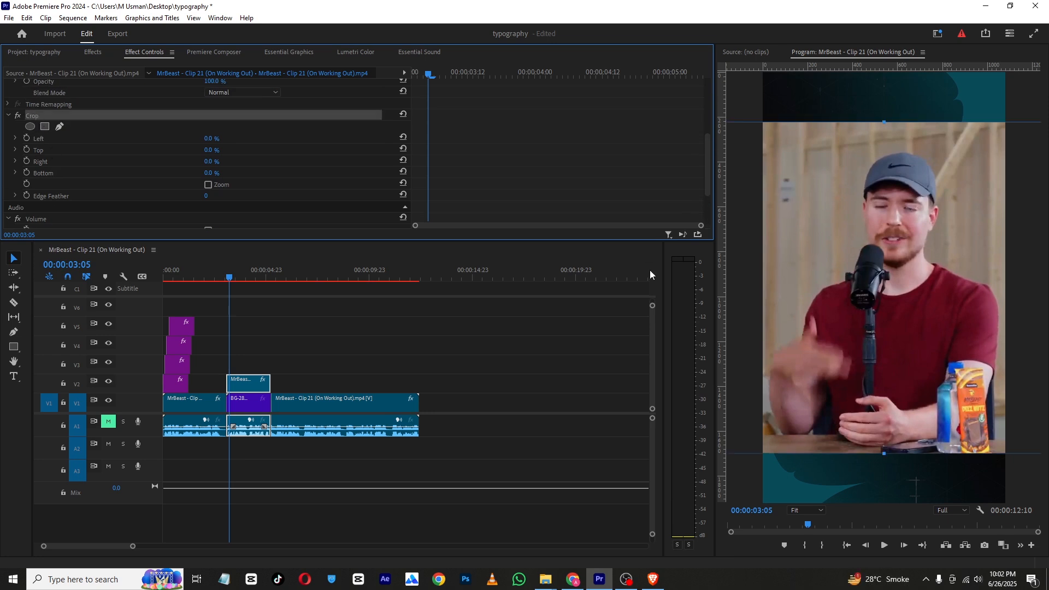
pyautogui.scroll(3, 137, 157)
pyautogui.moveTo(219, 124); pyautogui.dragTo(151, 124)
# Crop the segment 24.6% on the left and 23.6% on the right, and enlarge its scale to fill the frame width
pyautogui.scroll(-3, 15, 175)
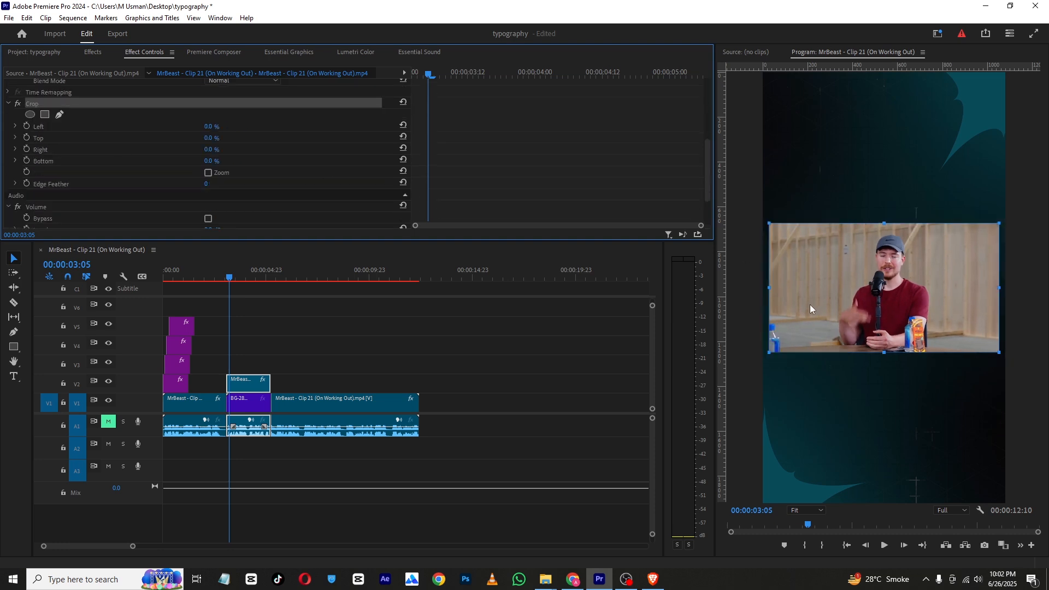
pyautogui.moveTo(771, 293); pyautogui.dragTo(825, 289)
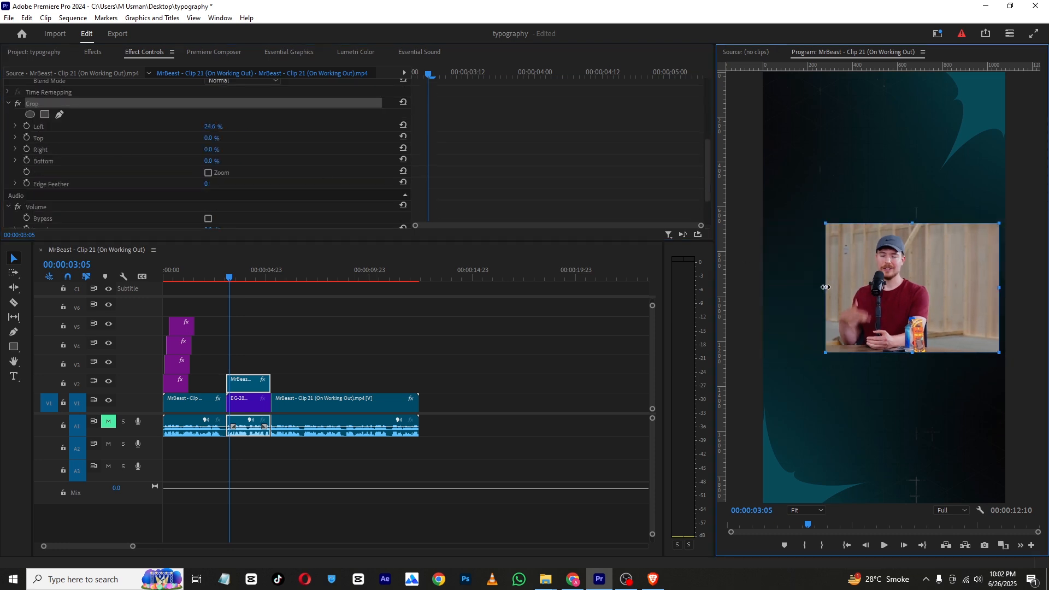
pyautogui.moveTo(1000, 288); pyautogui.dragTo(945, 288)
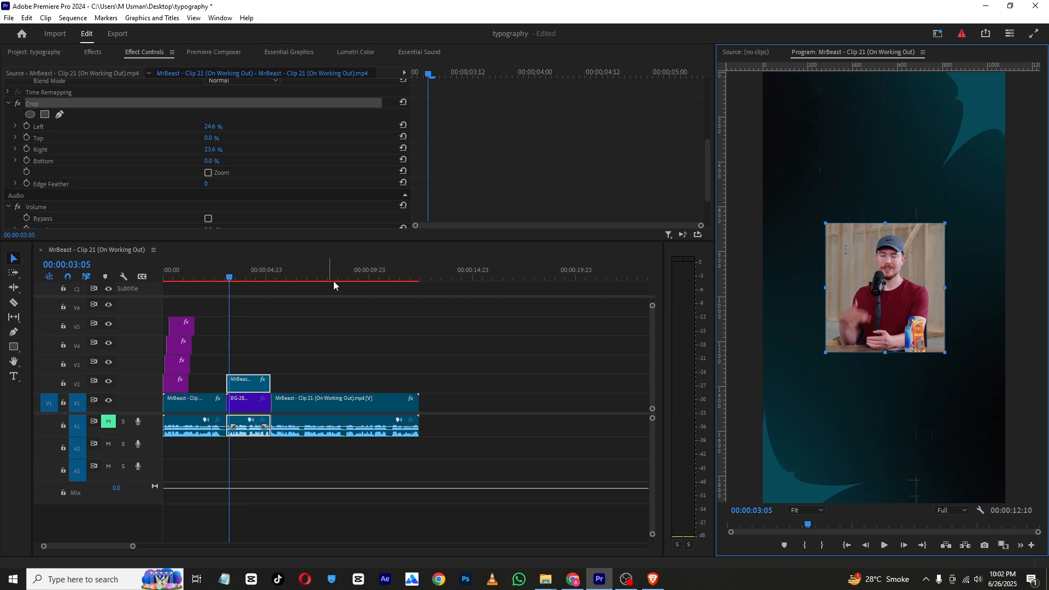
pyautogui.scroll(4, 96, 125)
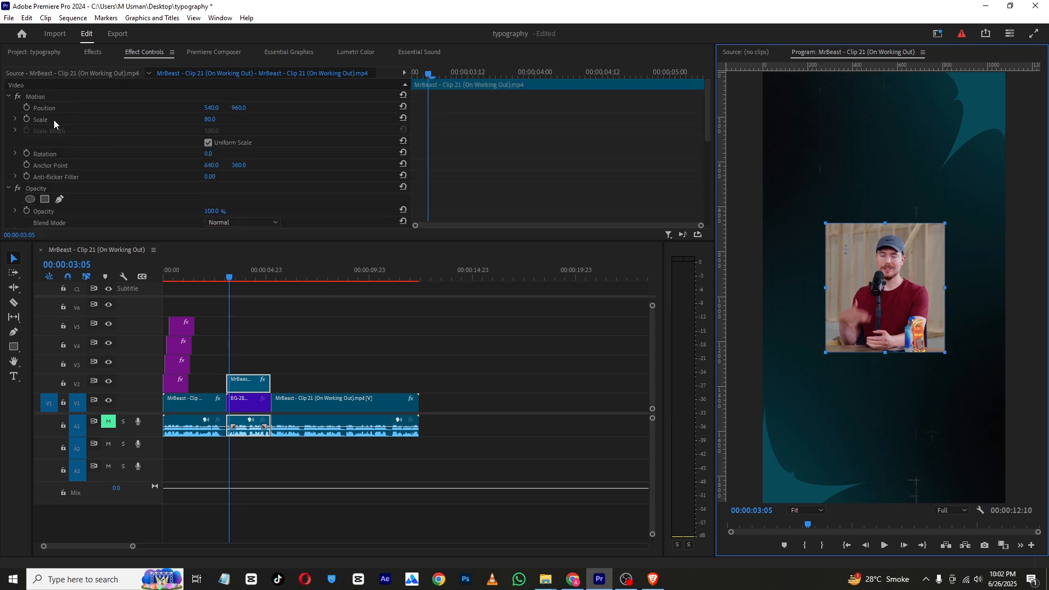
pyautogui.moveTo(210, 119); pyautogui.dragTo(245, 119)
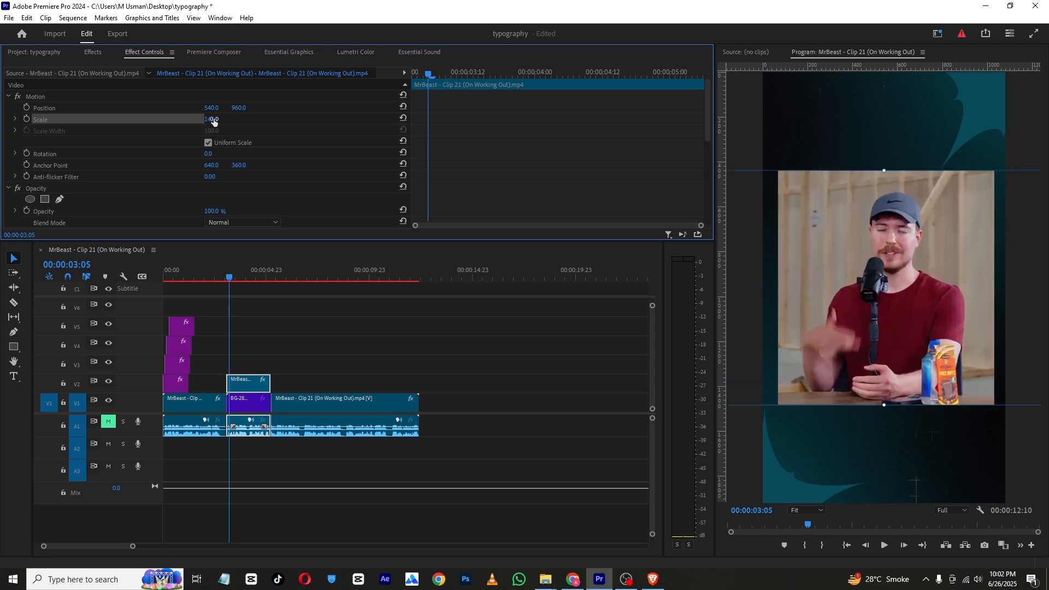
# Apply the Roughen Edges Preset to the middle segment to round its corners
pyautogui.click(93, 52)
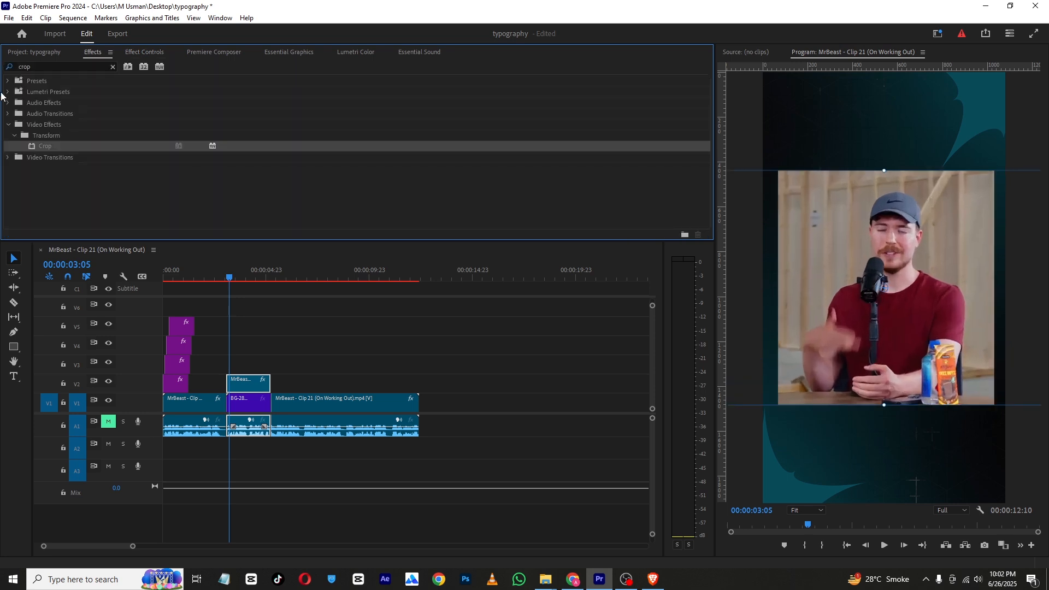
pyautogui.click(114, 67)
pyautogui.click(8, 81)
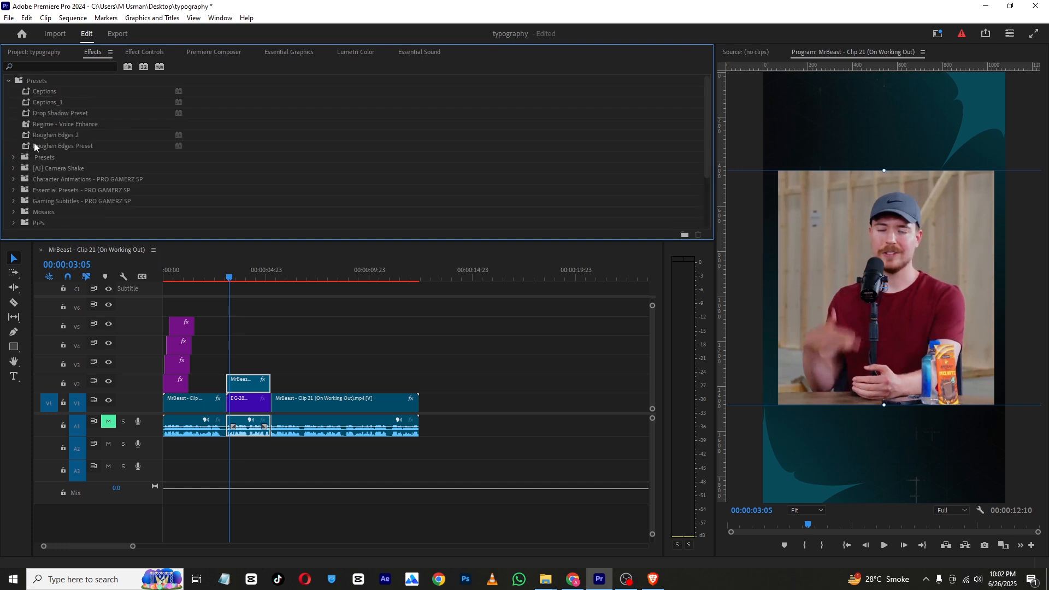
pyautogui.click(50, 147)
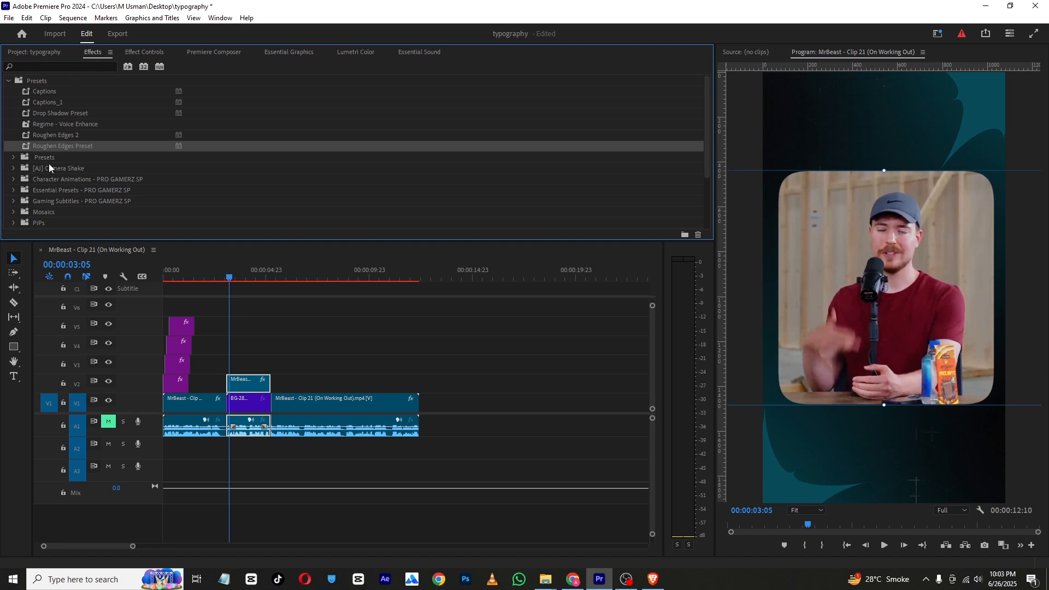
pyautogui.click(141, 56)
pyautogui.scroll(-5, 152, 133)
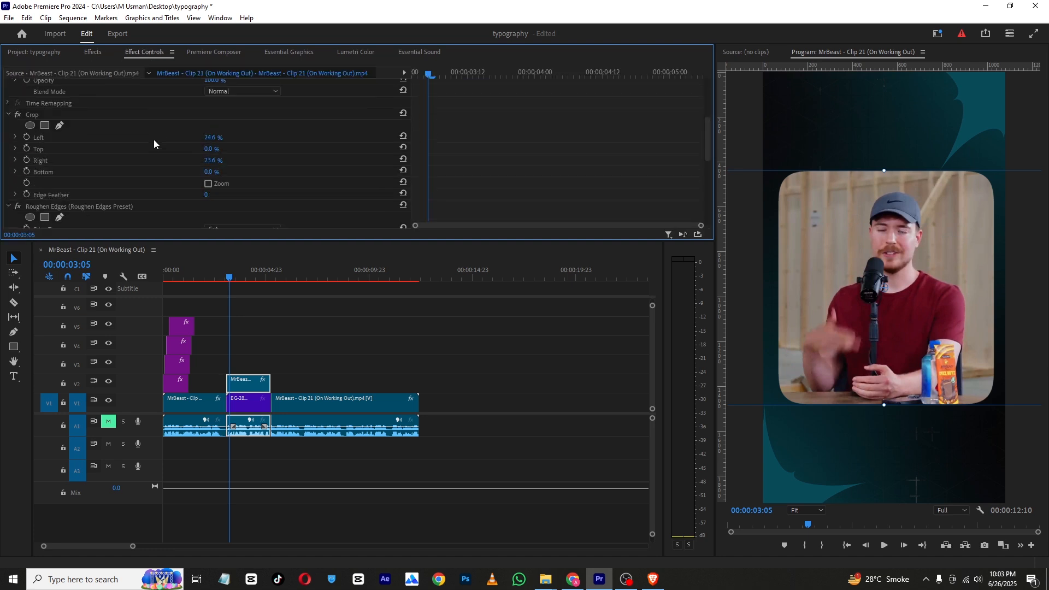
pyautogui.scroll(2, 199, 156)
pyautogui.scroll(-5, 248, 153)
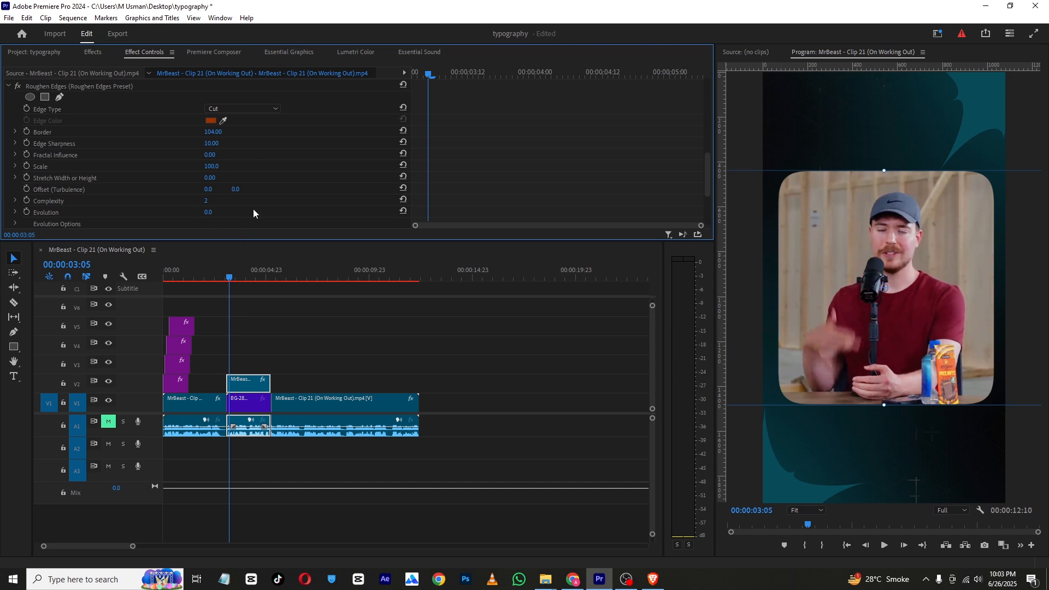
# Move the four stacked title clips so they start with the middle video segment
pyautogui.moveTo(192, 310); pyautogui.dragTo(239, 366)
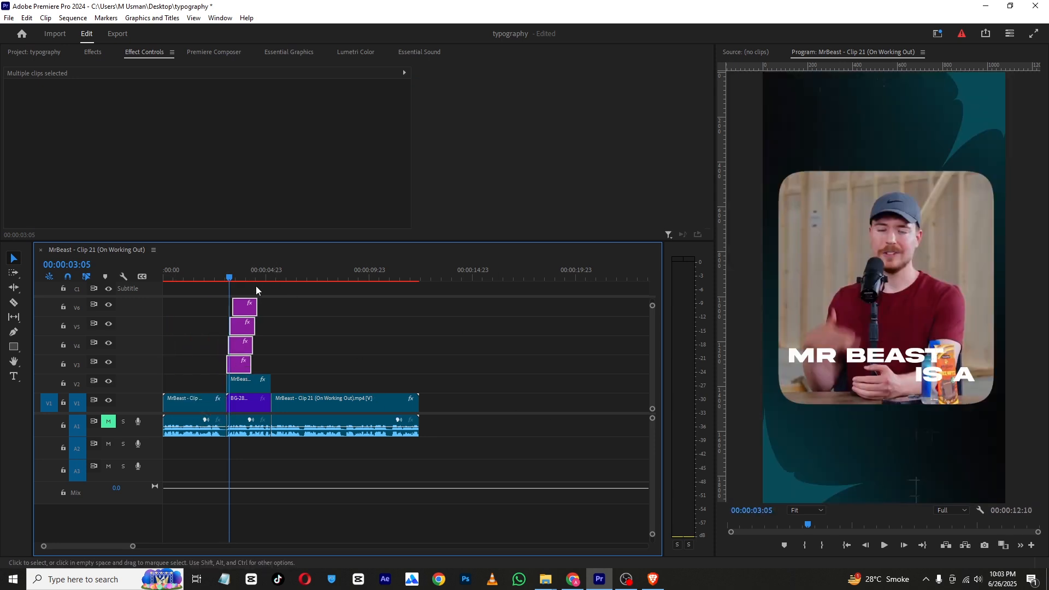
pyautogui.moveTo(132, 546); pyautogui.dragTo(88, 546)
# Set the blend mode of the "mr beast" title to Difference
pyautogui.moveTo(356, 356); pyautogui.dragTo(159, 335)
pyautogui.scroll(-5, 123, 151)
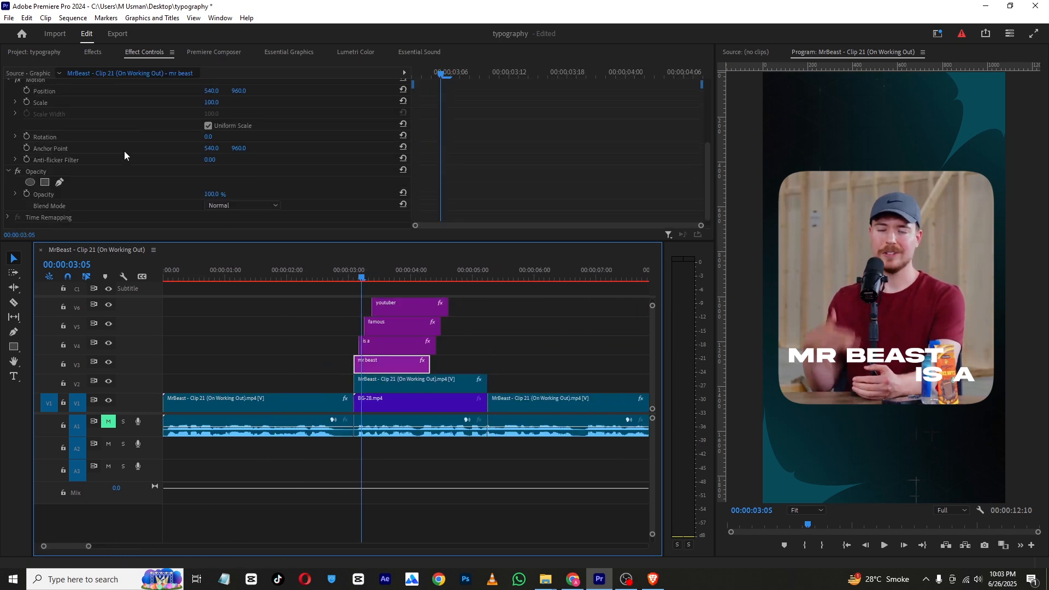
pyautogui.click(211, 197)
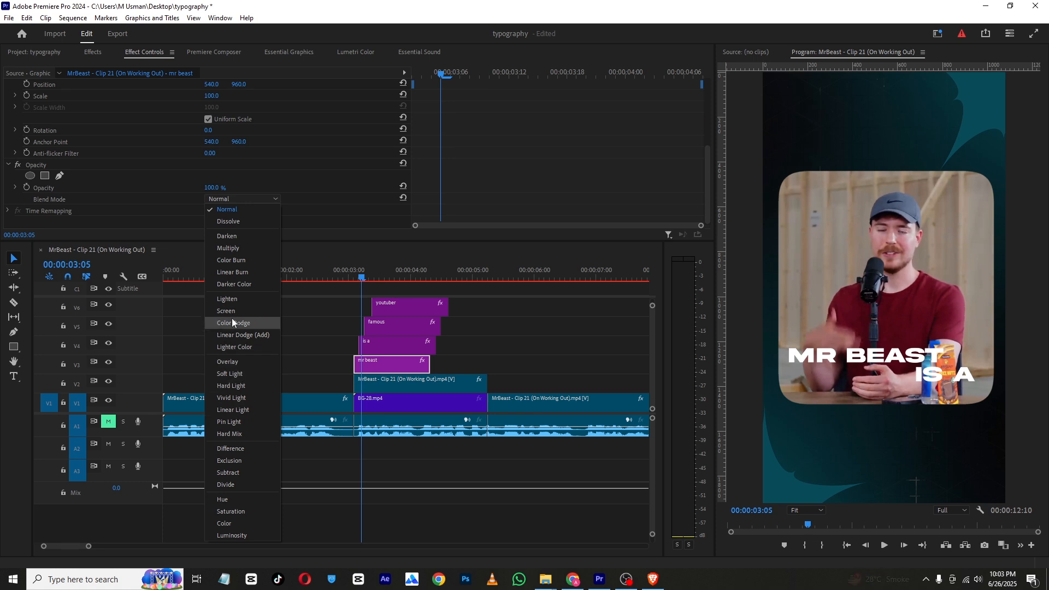
pyautogui.click(241, 449)
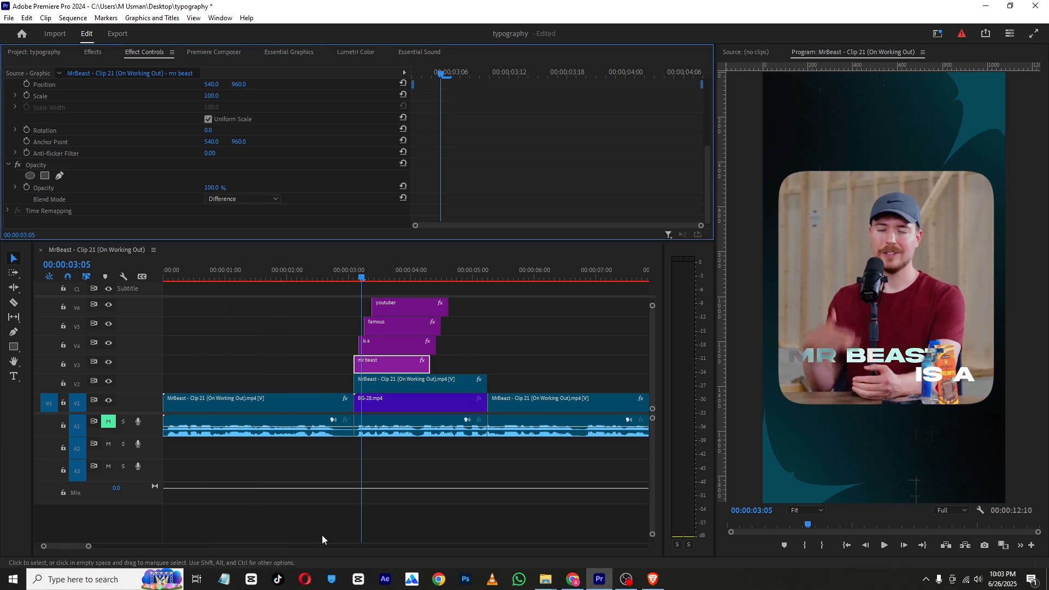
# Set the blend mode of the "is a" title to Difference
pyautogui.moveTo(89, 546)
pyautogui.mouseDown()
pyautogui.moveTo(76, 546)
pyautogui.moveTo(94, 555)
pyautogui.mouseUp()
pyautogui.click(408, 349)
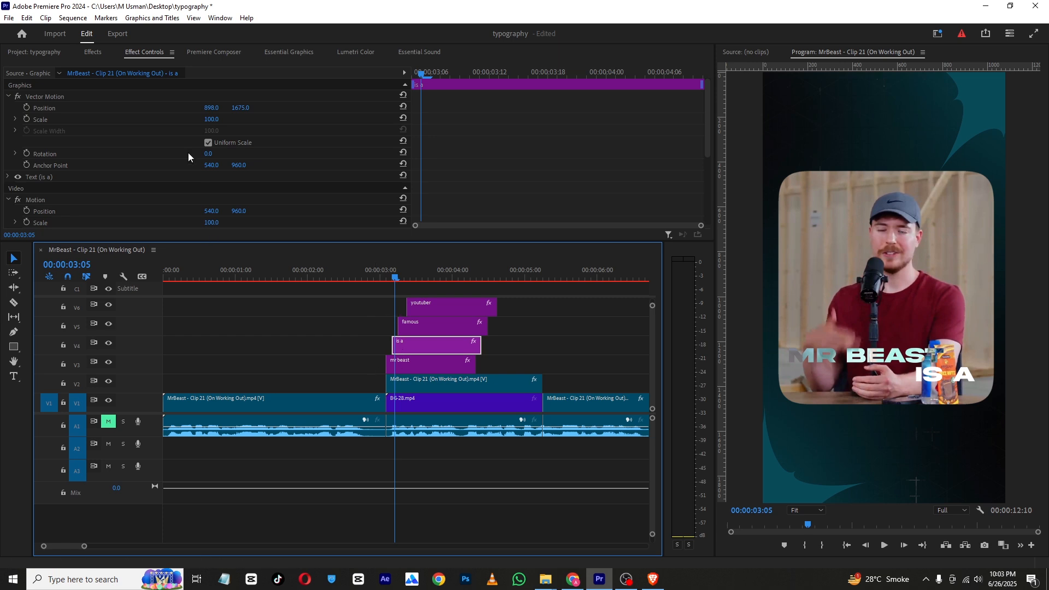
pyautogui.scroll(-5, 189, 156)
pyautogui.click(240, 199)
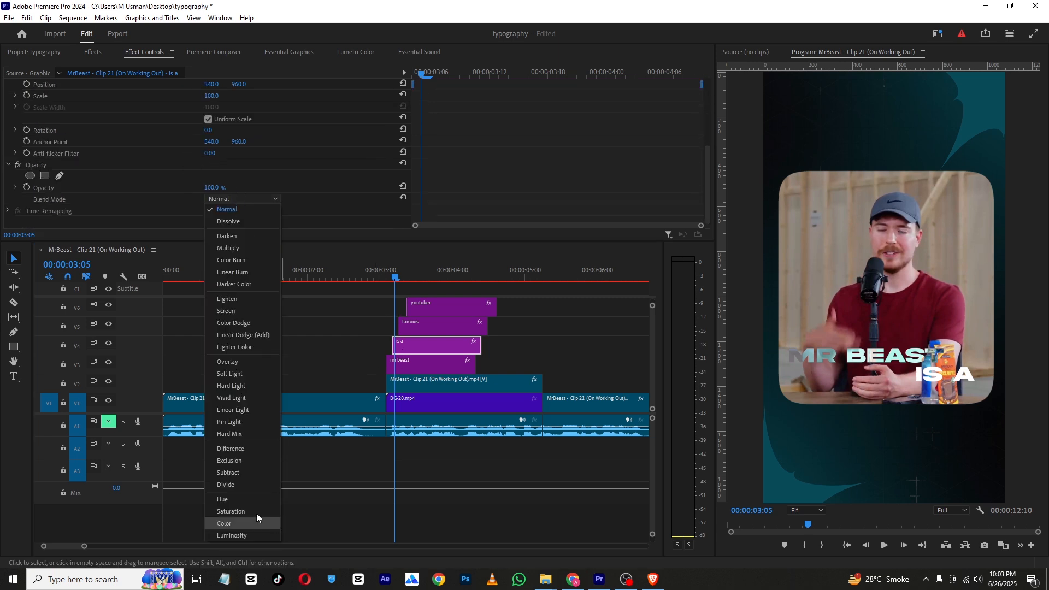
pyautogui.click(244, 462)
# Move the "famous" title above the video by setting its vertical position to 817
pyautogui.click(435, 330)
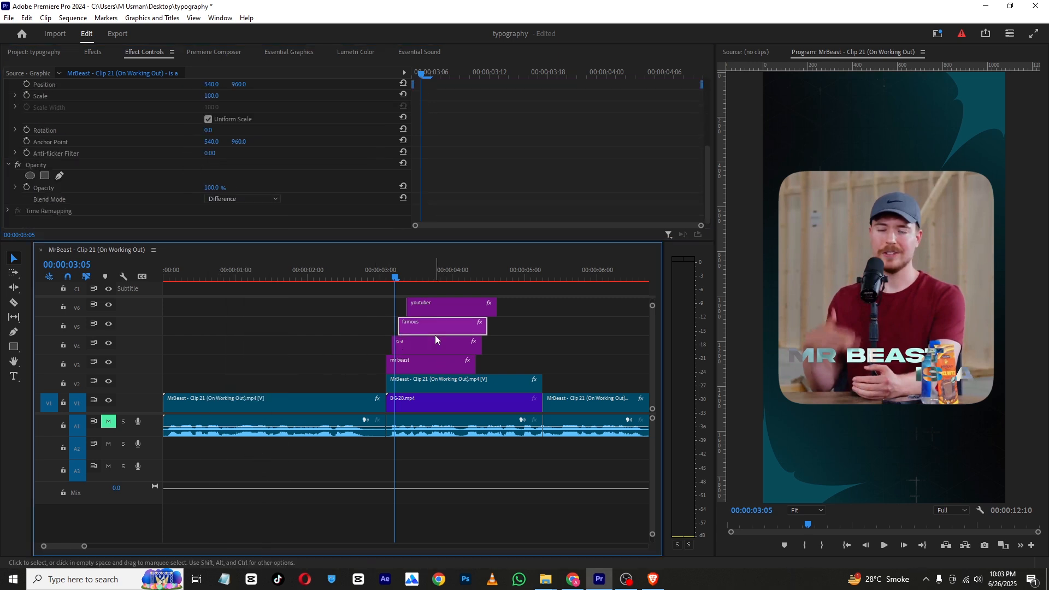
pyautogui.click(393, 273)
pyautogui.moveTo(395, 268); pyautogui.dragTo(425, 277)
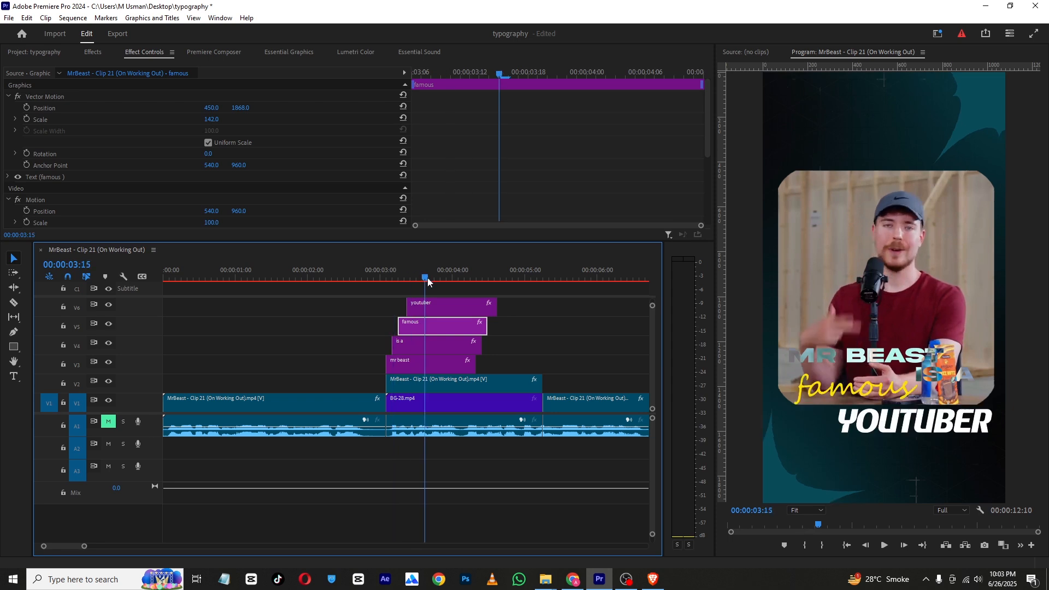
pyautogui.click(436, 304)
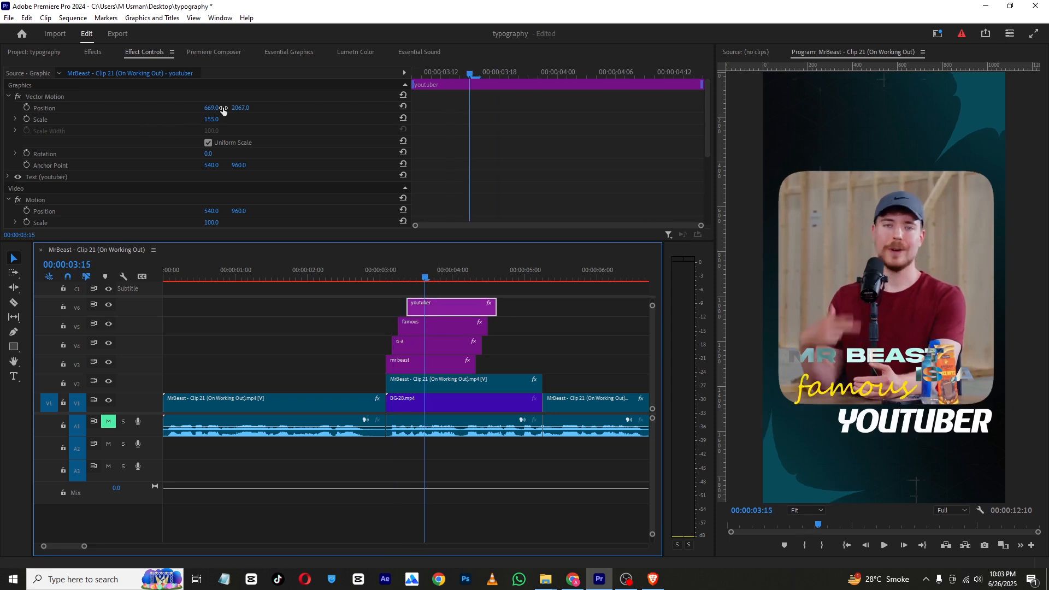
pyautogui.click(241, 108)
pyautogui.click(407, 323)
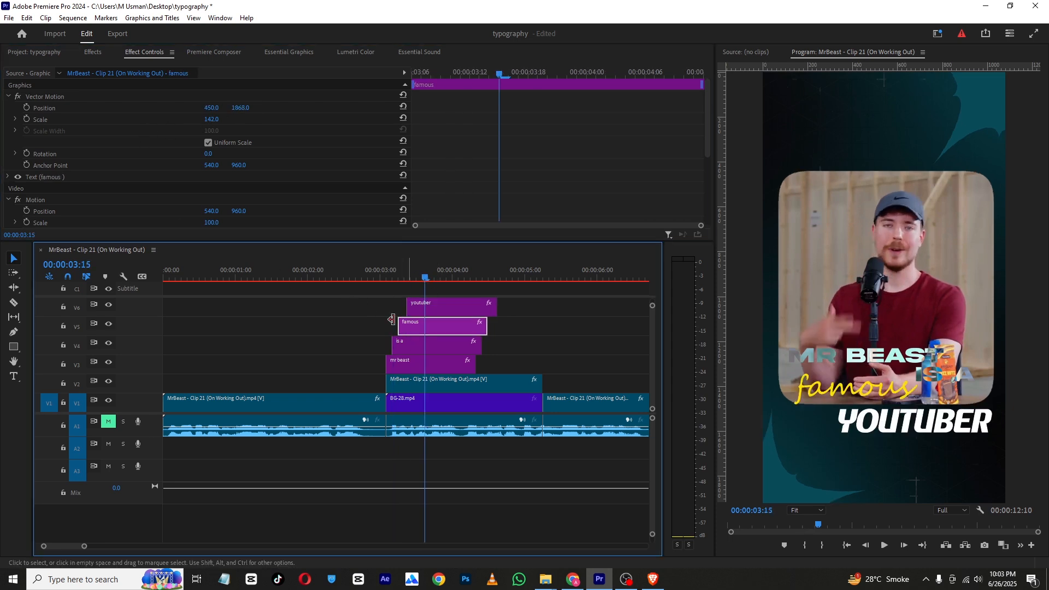
pyautogui.moveTo(241, 107); pyautogui.dragTo(203, 108)
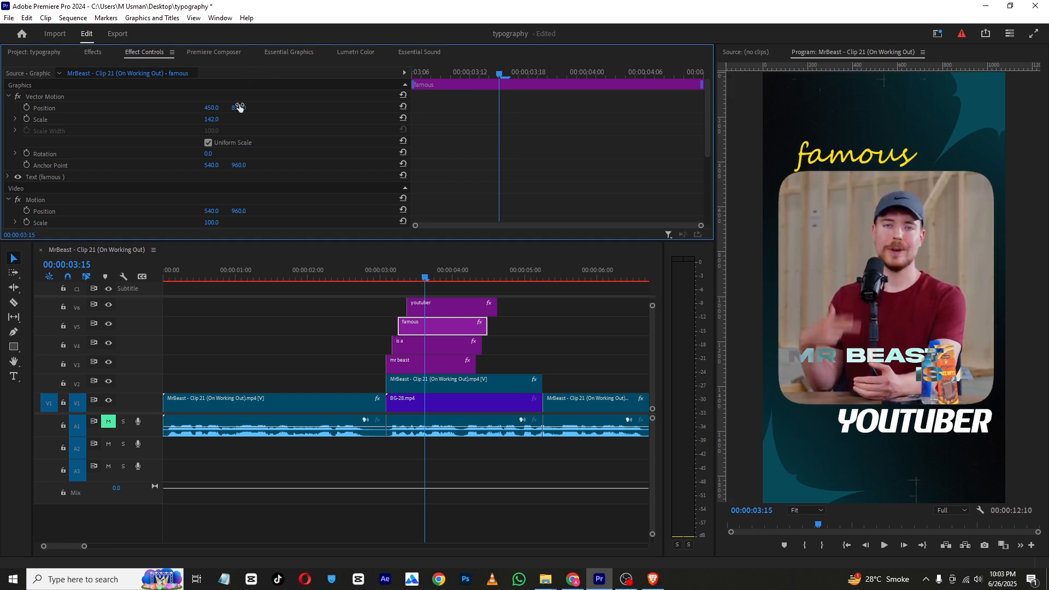
pyautogui.moveTo(239, 108); pyautogui.dragTo(245, 108)
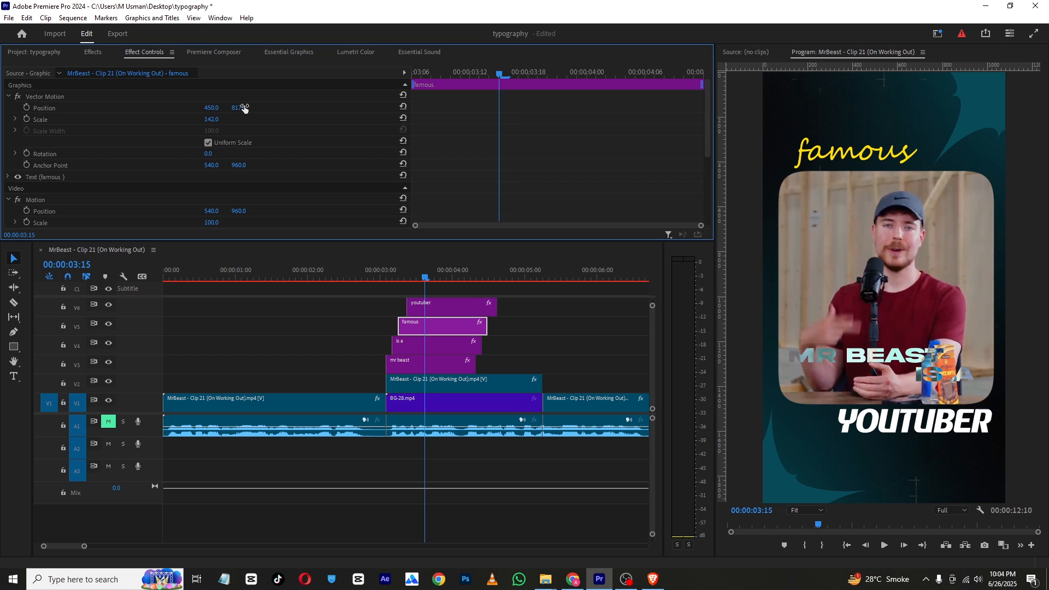
pyautogui.moveTo(84, 547); pyautogui.dragTo(179, 546)
pyautogui.moveTo(192, 271); pyautogui.dragTo(195, 271)
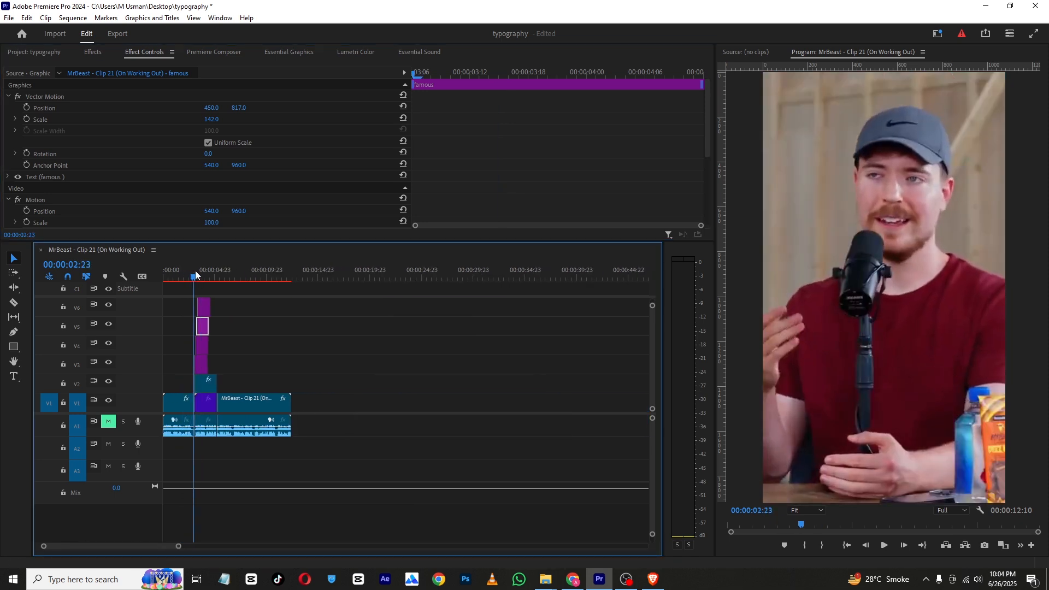